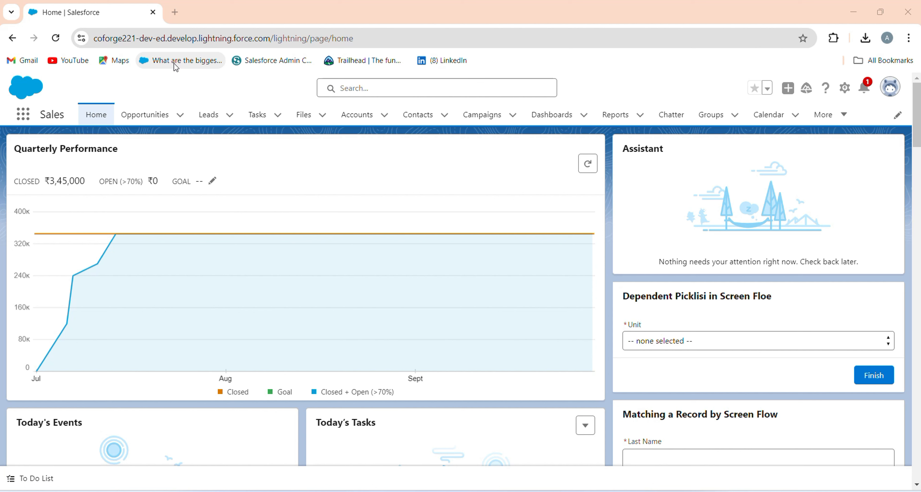
Open Setup for the current app, search for "flow", and open the Flows page under Process Automation.
click(845, 89)
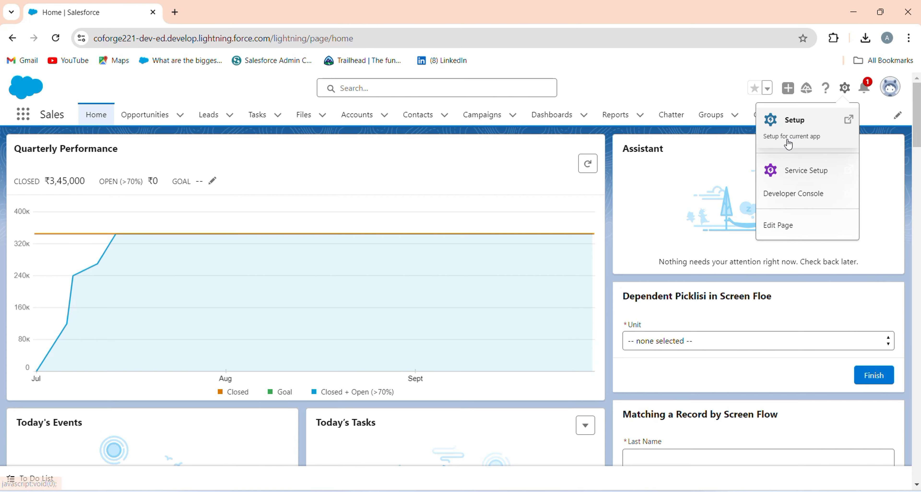
click(791, 137)
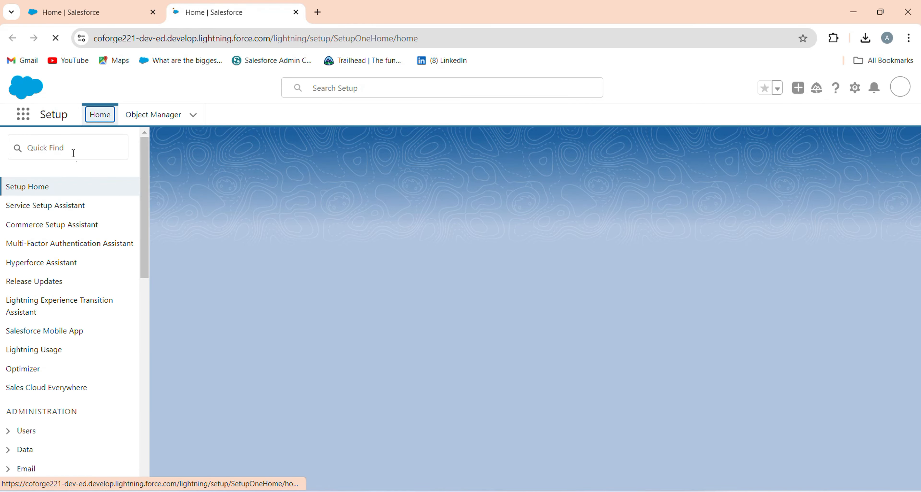
click(72, 154)
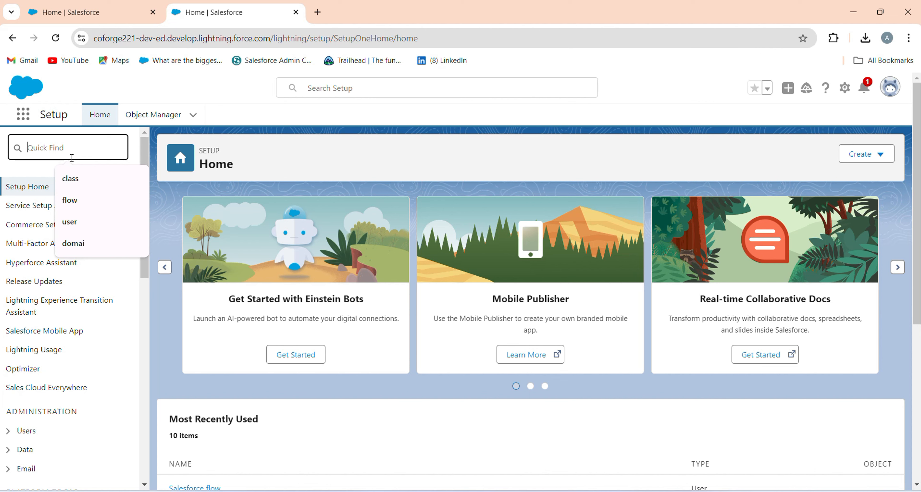
text(flow)
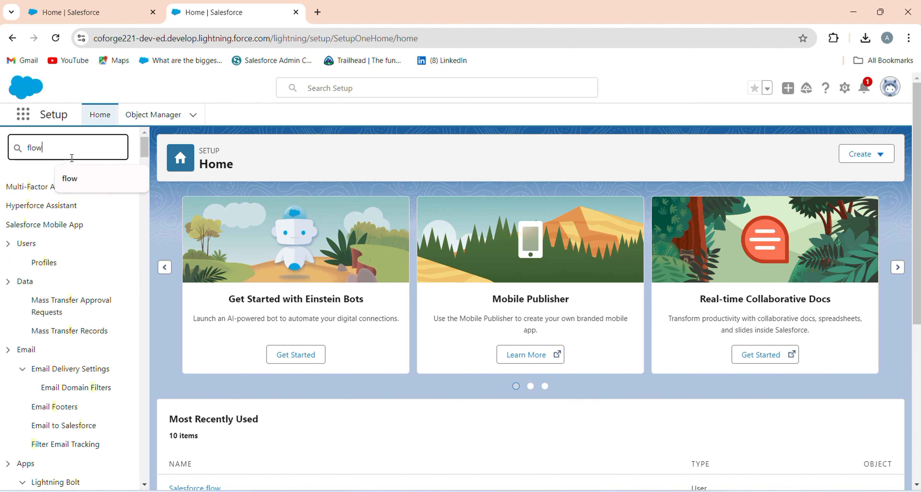
click(42, 284)
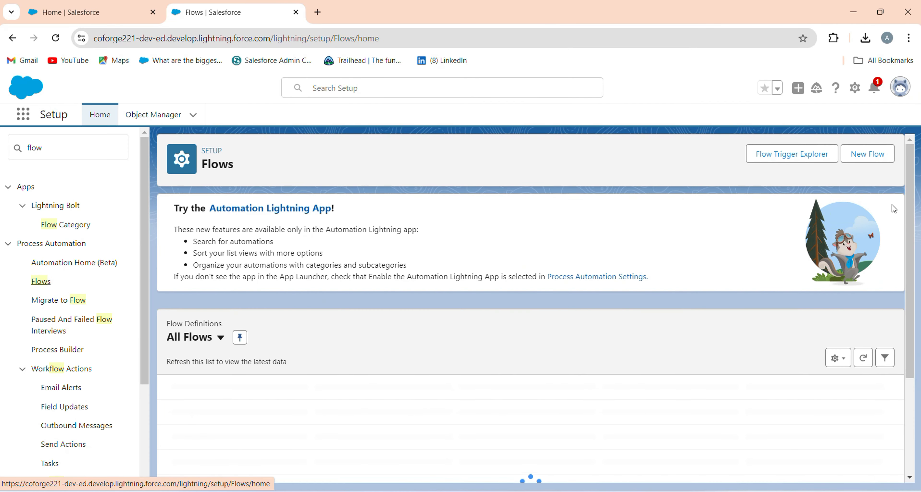
Create a new Screen Flow starting from scratch.
click(870, 164)
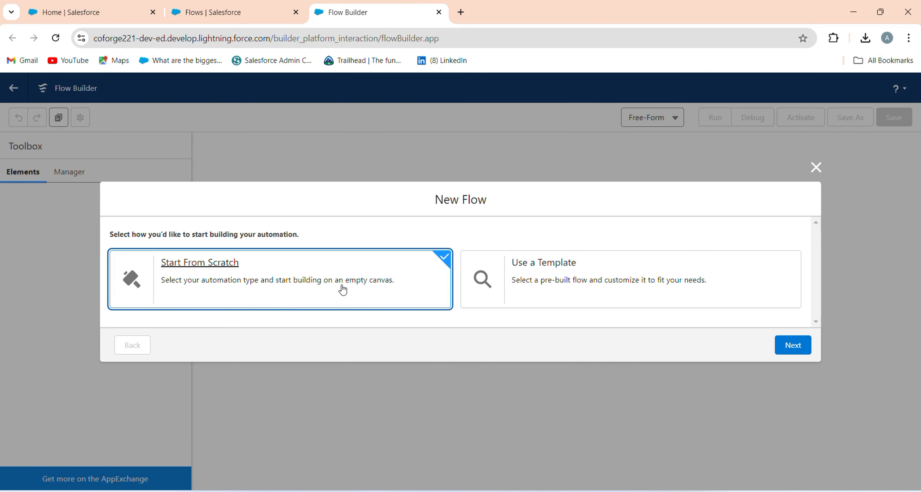
click(780, 344)
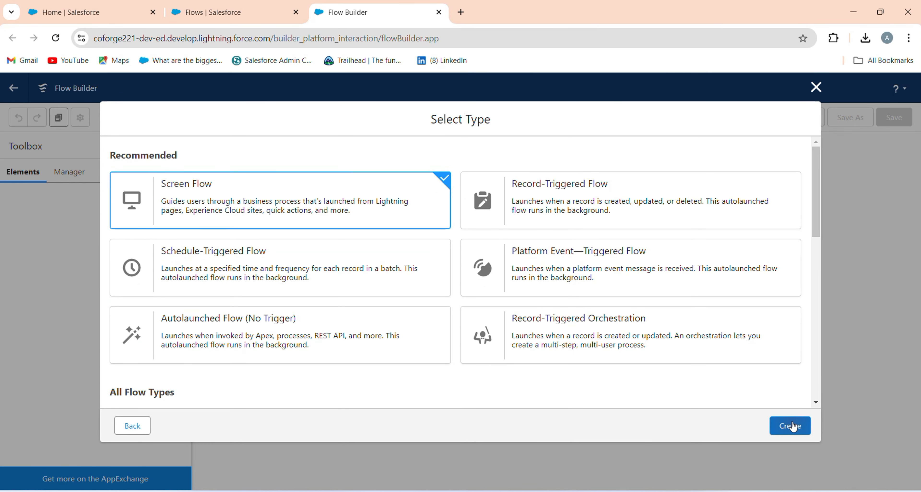
click(792, 426)
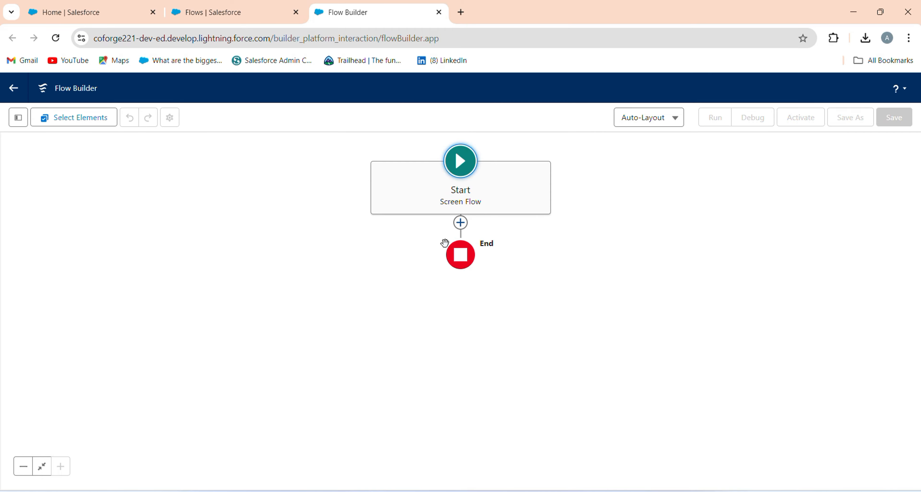
Add a Screen element after Start and place a Display Text component on it.
click(460, 230)
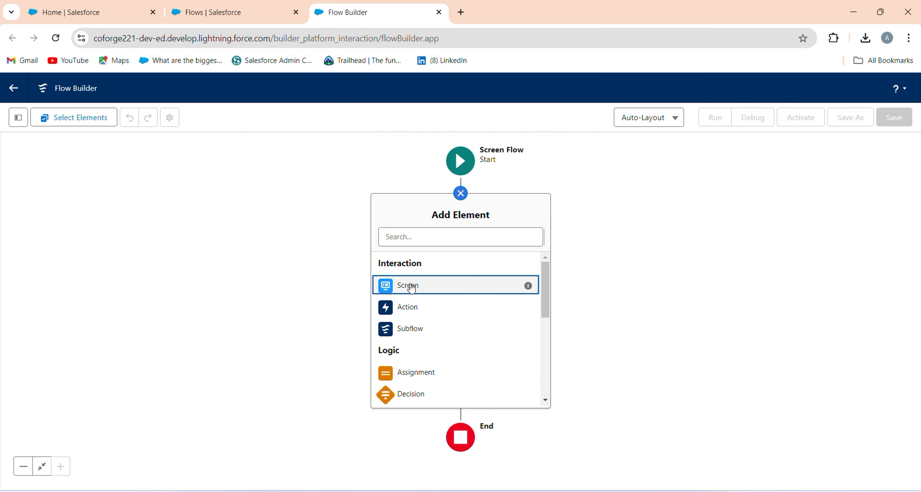
key(Return)
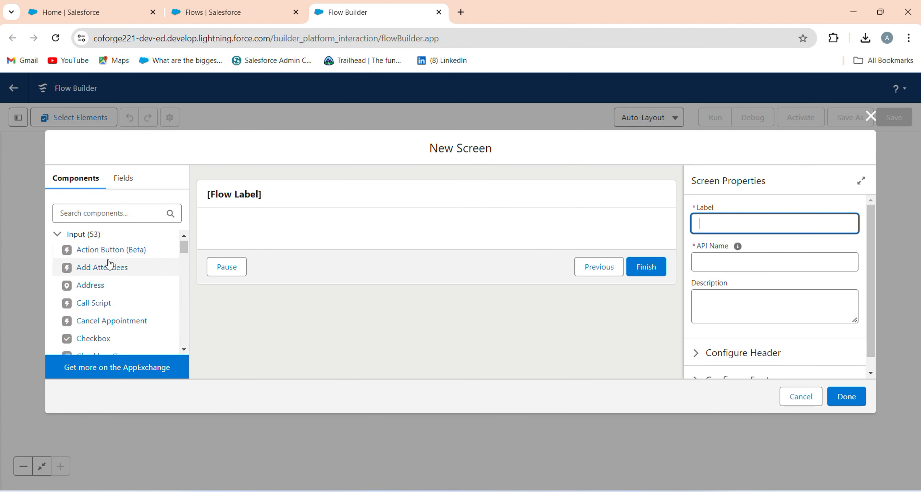
scroll(110, 263, down, 15)
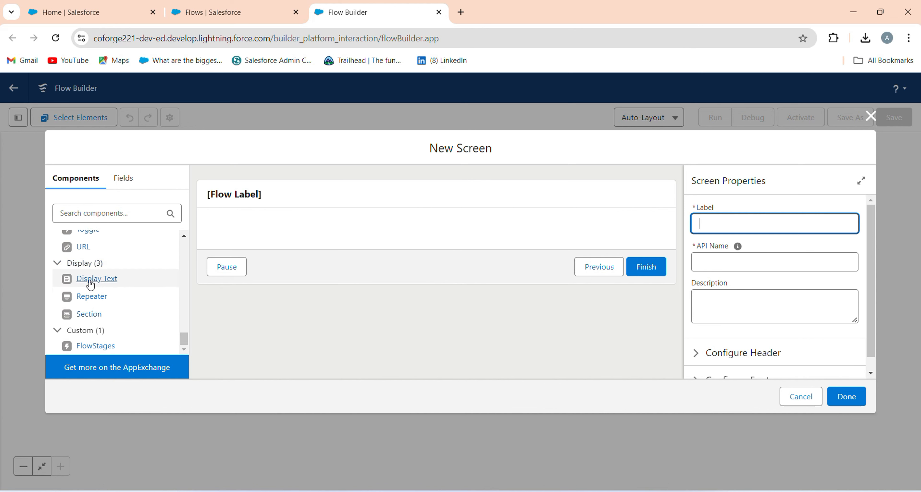
drag(96, 279, 314, 227)
Set the screen's label and API name to Notice.
click(501, 197)
click(796, 220)
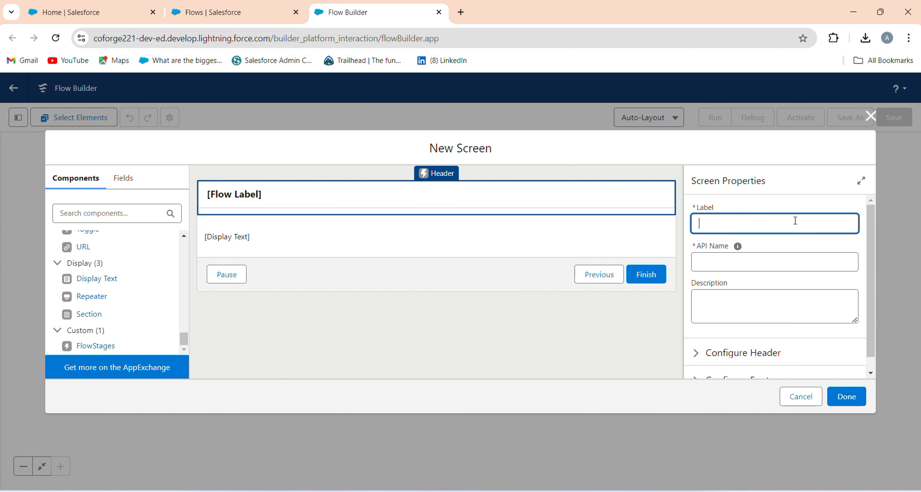
text(Notice)
key(Tab)
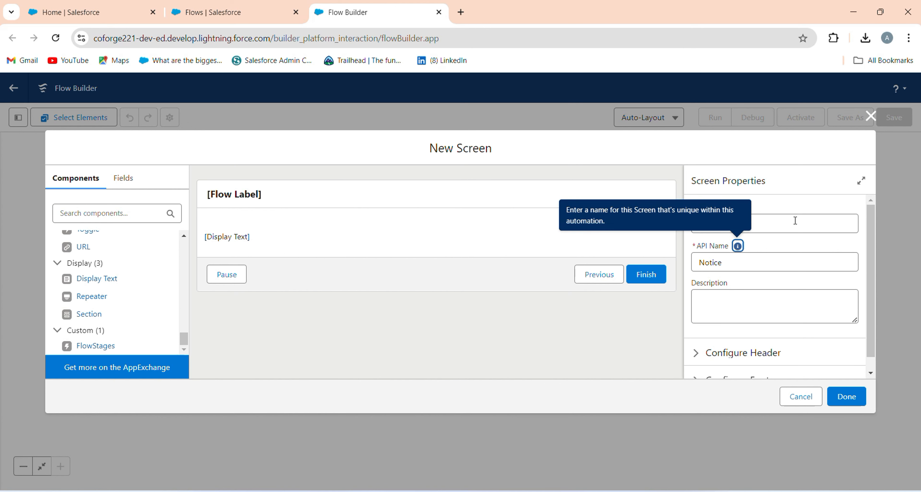
Set the Display Text component's API name to Message and paste the copied Salesforce event registration text into its body.
click(779, 229)
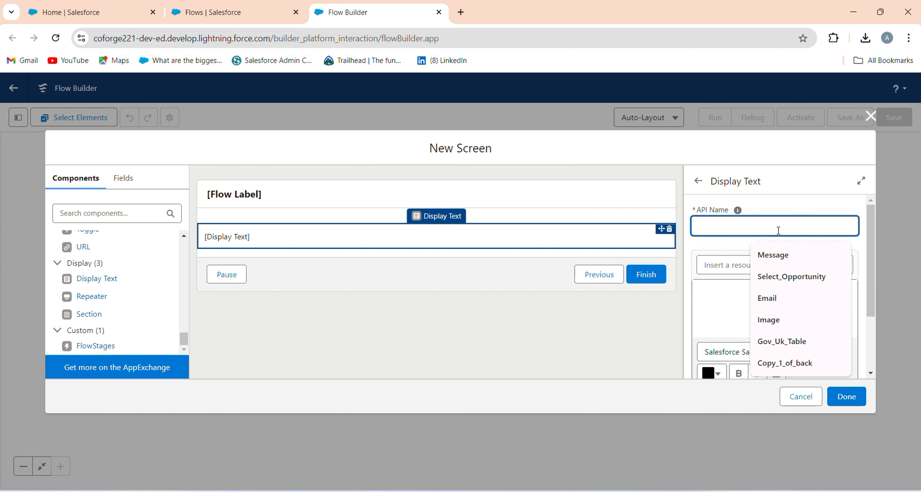
click(779, 255)
click(750, 314)
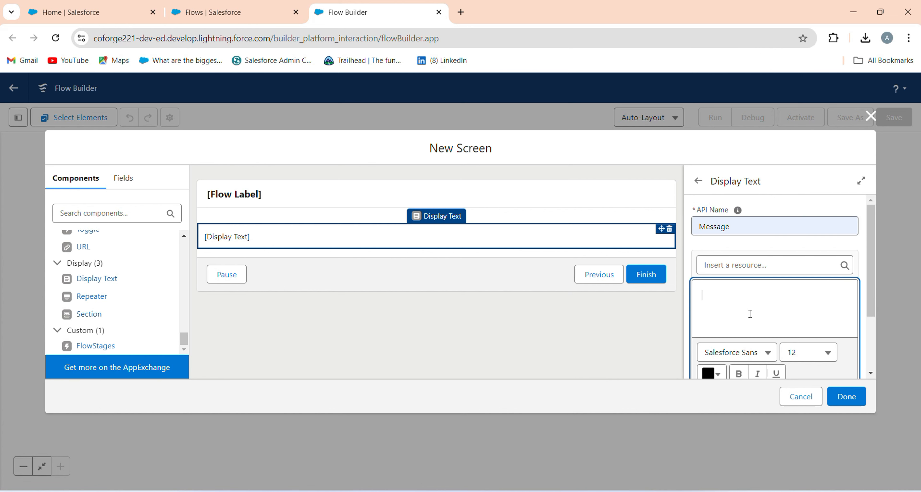
key(ctrl+v)
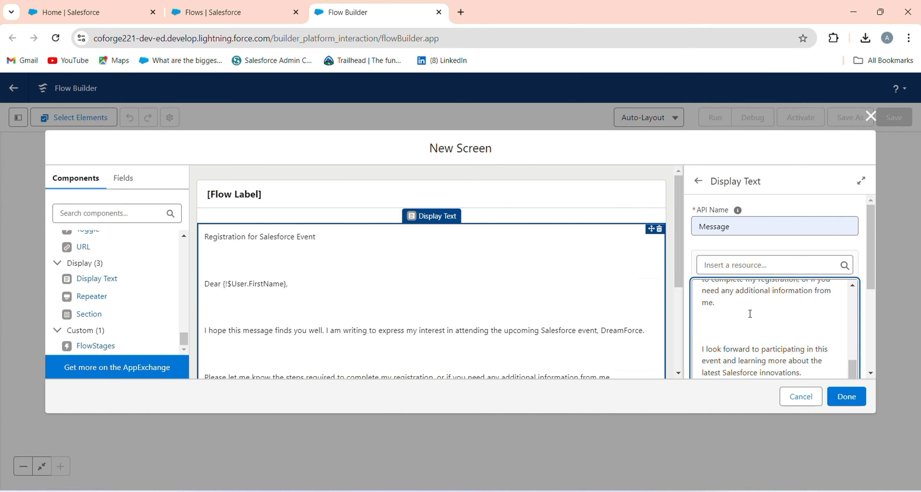
Leave one blank line between the message title and greeting, and remove the blank lines before "I hope this message finds you well".
scroll(750, 314, up, 10)
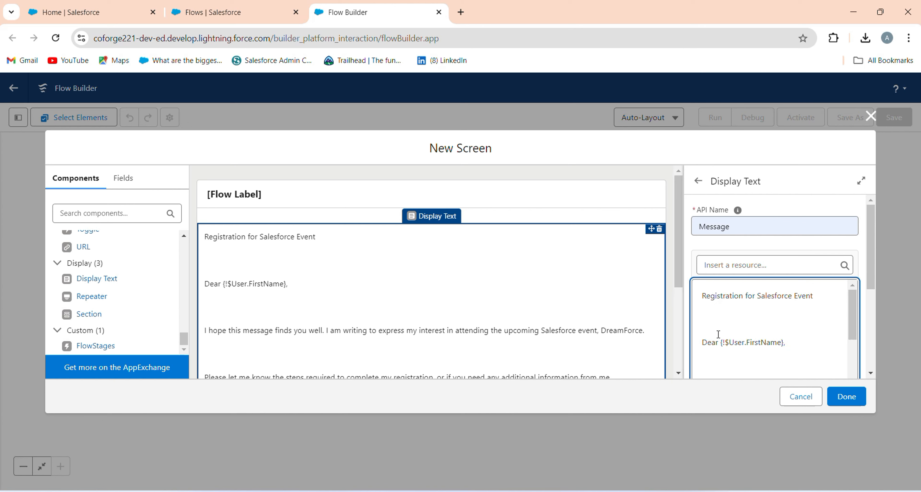
key(BackSpace)
key(BackSpace)
key(BackSpace)
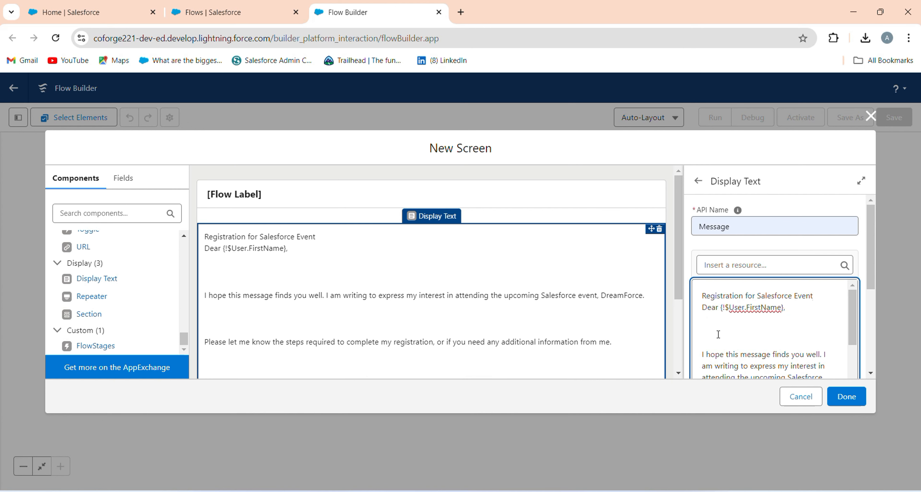
key(Return)
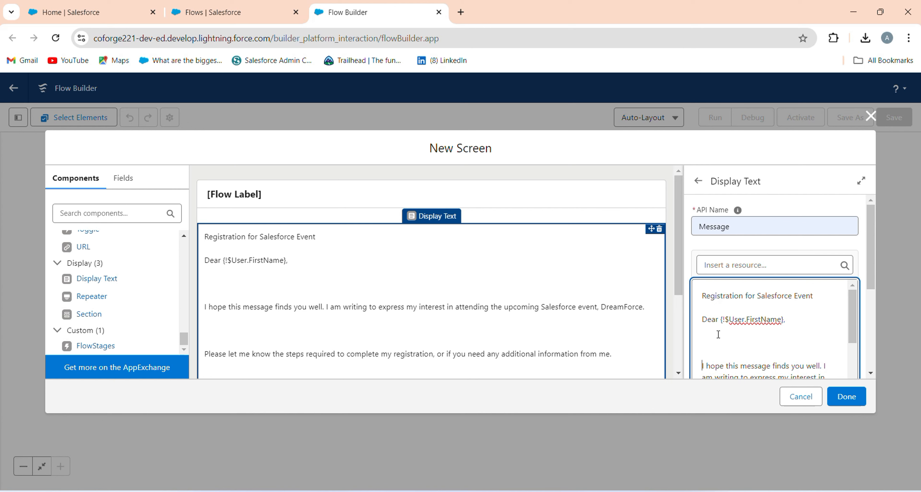
text(\)
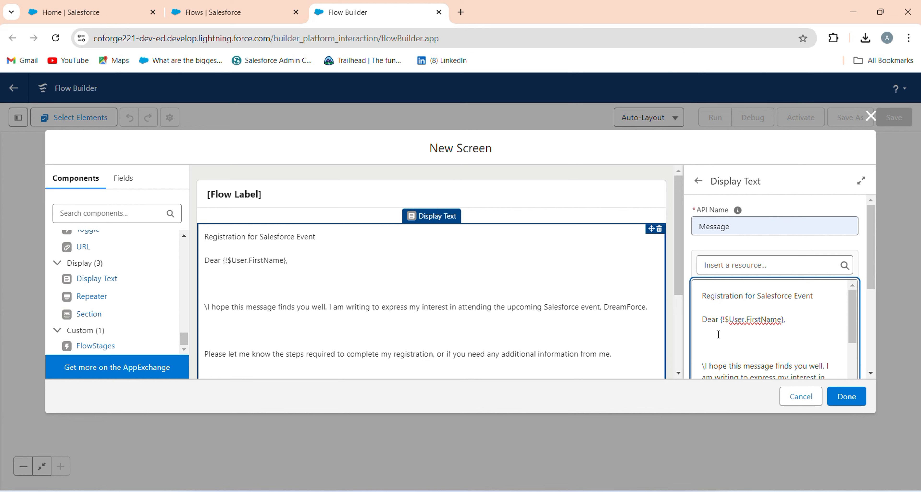
key(BackSpace)
key(BackSpace)
key(BackSpace)
key(BackSpace)
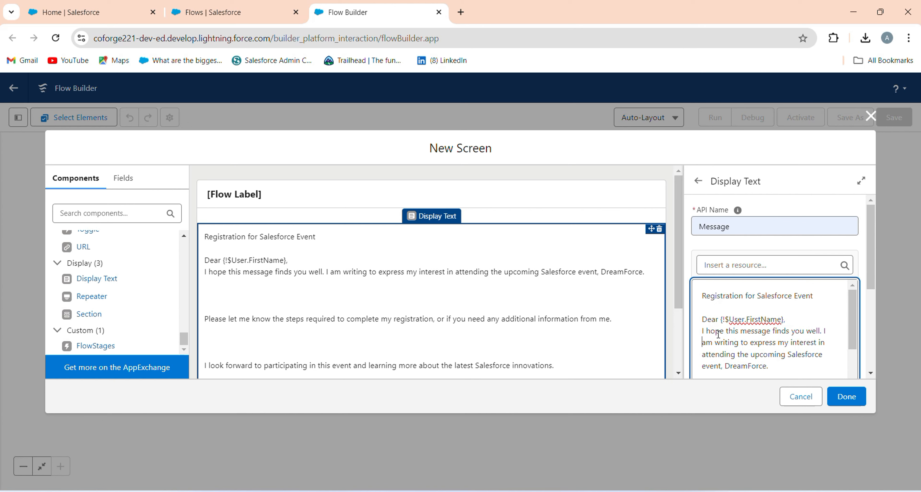
Remove the blank lines between the "Please let me know" and "I look forward" paragraphs of the message.
key(Down)
key(Down)
key(Down)
key(Down)
key(Down)
key(Down)
key(Down)
key(Down)
key(Down)
key(Down)
key(Down)
key(Down)
key(Down)
key(Up)
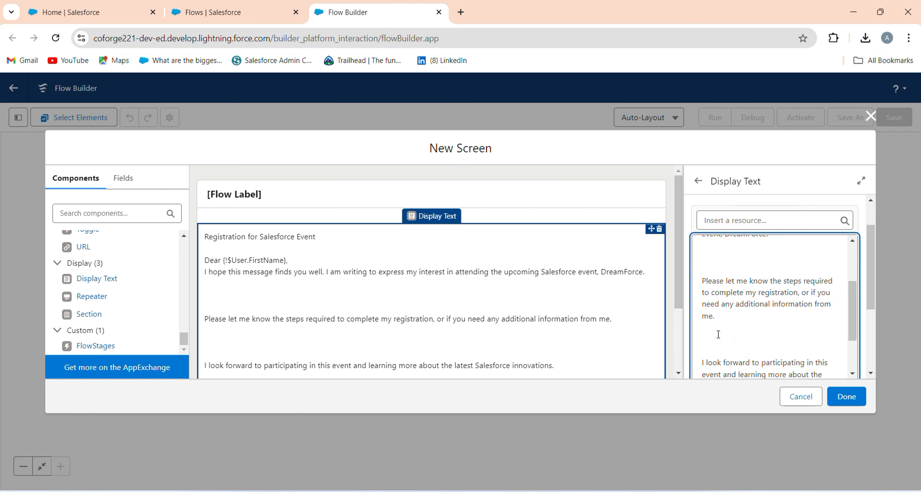
text(\\)
key(BackSpace)
key(BackSpace)
key(BackSpace)
key(BackSpace)
key(BackSpace)
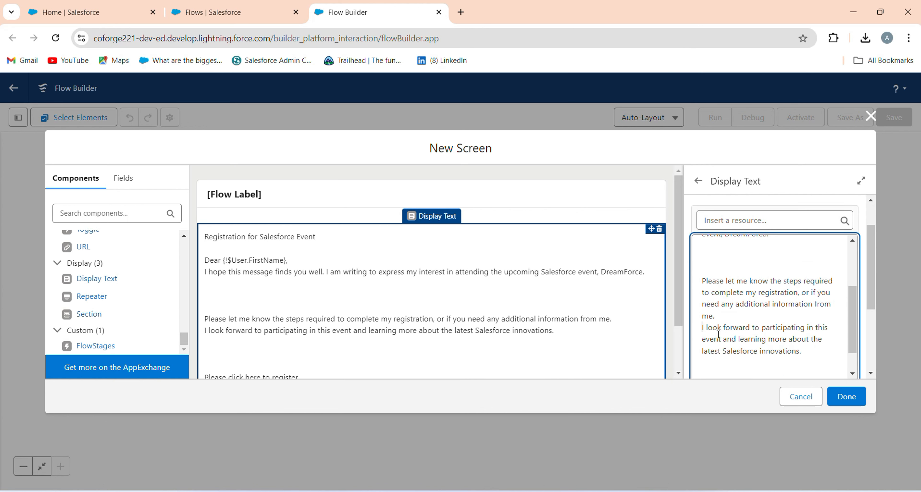
Remove the blank lines between the "I hope this message" and "Please let me know" paragraphs.
key(Up)
key(Up)
key(Up)
key(Up)
key(BackSpace)
key(BackSpace)
key(BackSpace)
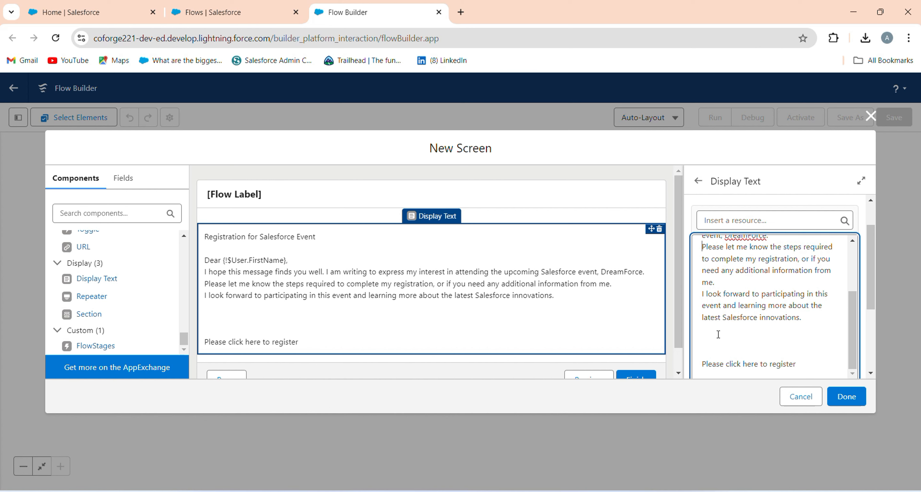
Reduce the gap above "Please click here to register" to a single blank line.
key(Up)
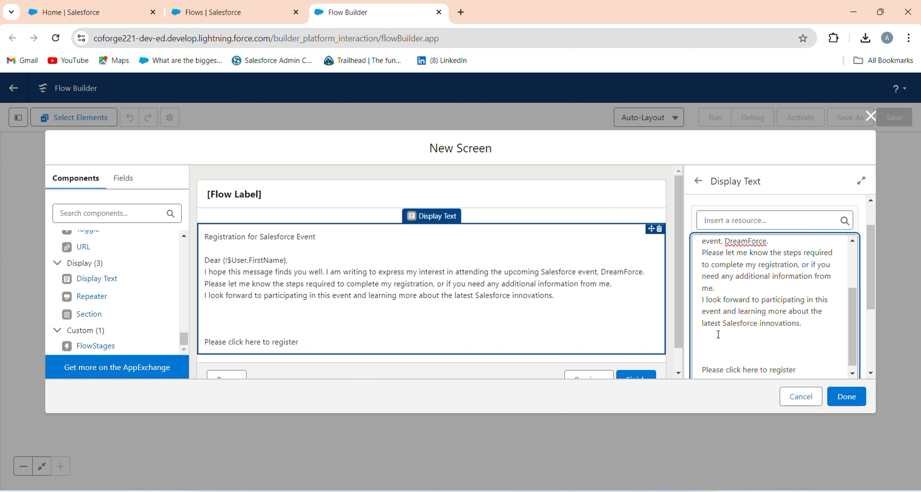
text(\)
key(BackSpace)
scroll(719, 333, up, 3)
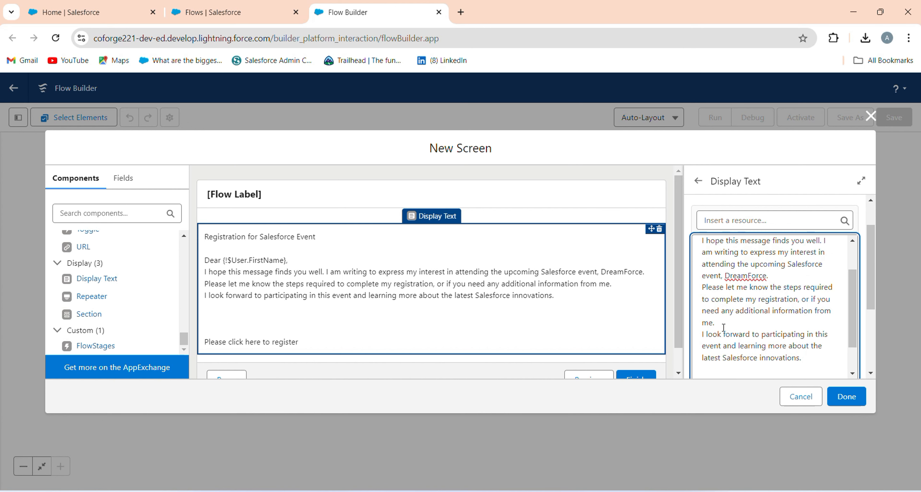
scroll(731, 342, down, 2)
scroll(734, 344, down, 1)
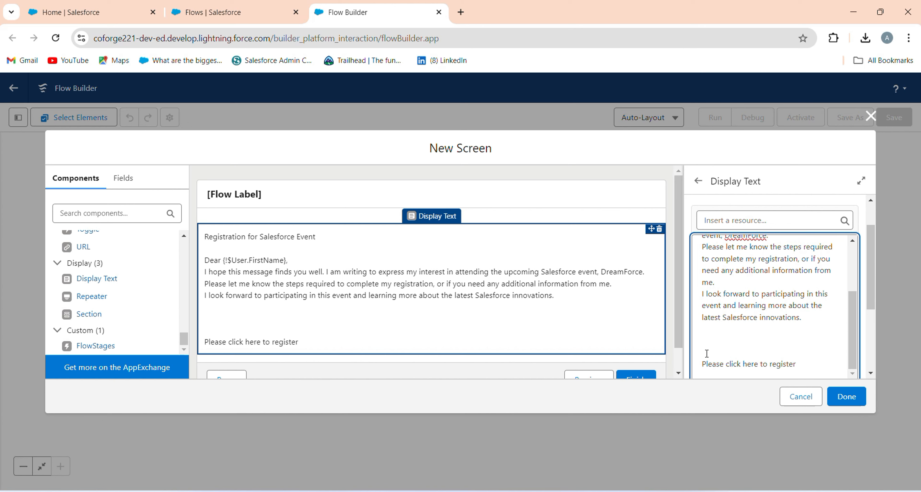
key(BackSpace)
key(BackSpace)
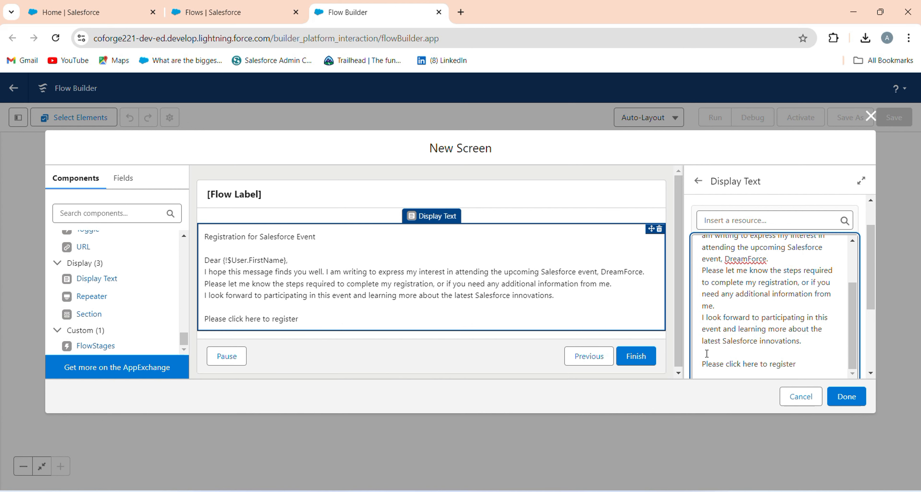
Link the words "click here" in the last message line to the previously used youtu.be/k-sPPUYC58g address.
drag(729, 364, 745, 364)
click(725, 367)
click(761, 366)
double_click(747, 366)
drag(729, 364, 761, 364)
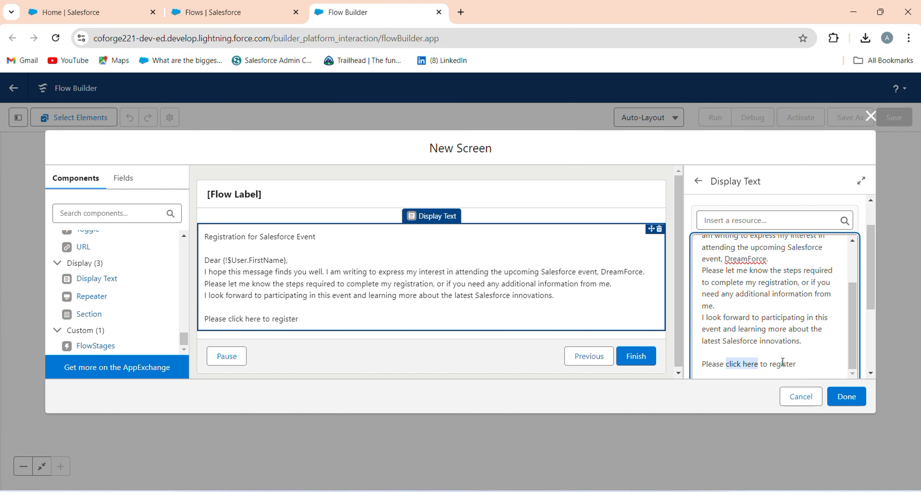
scroll(781, 362, down, 2)
scroll(733, 375, down, 2)
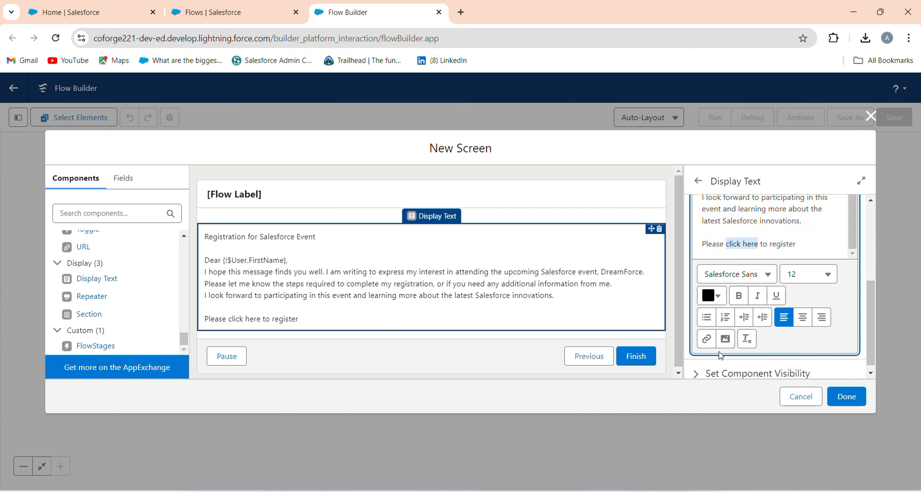
click(708, 337)
click(627, 282)
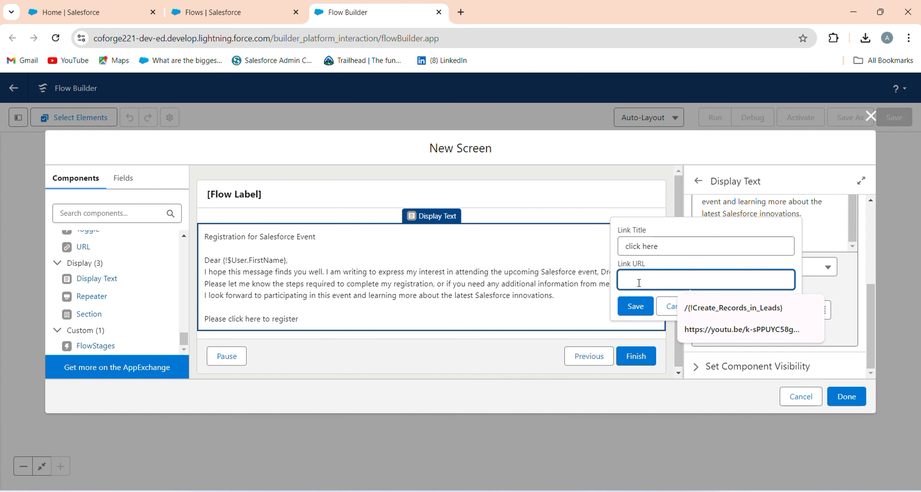
click(733, 330)
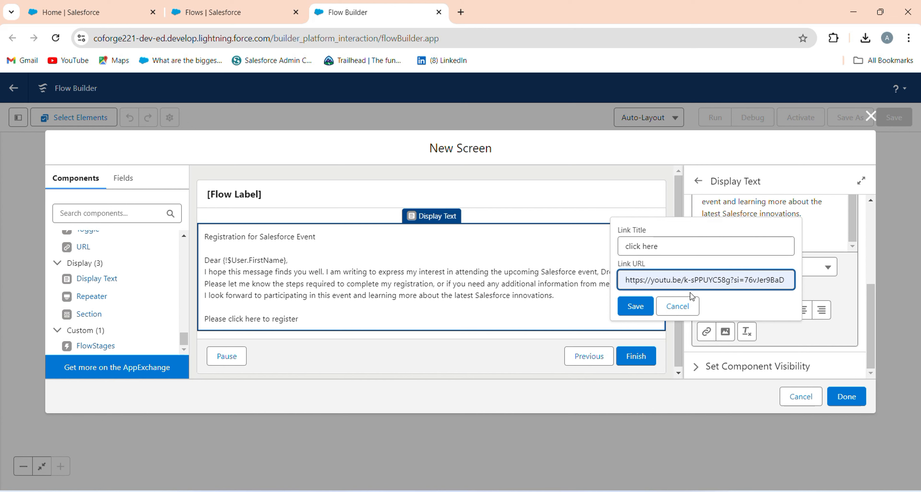
click(638, 291)
click(635, 306)
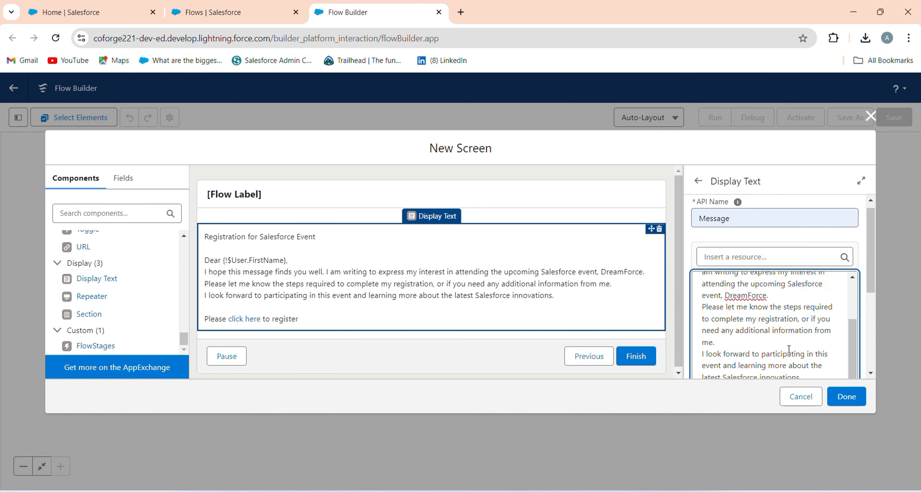
Set the font size of the "Please click here to register" line to 18.
scroll(789, 350, down, 2)
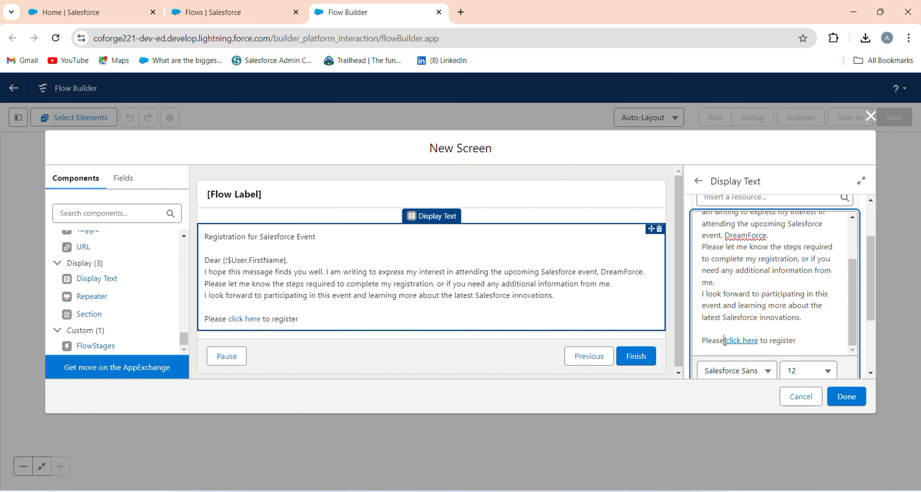
drag(797, 341, 703, 340)
scroll(735, 348, down, 2)
click(823, 312)
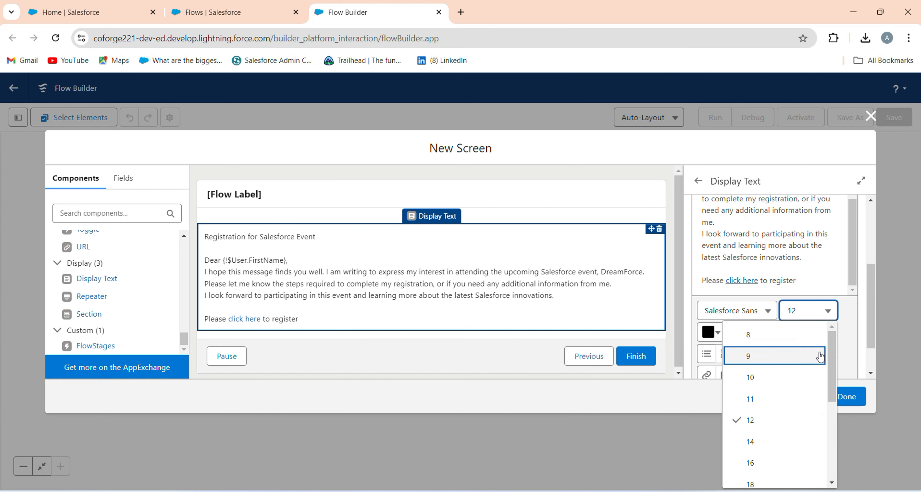
scroll(787, 447, down, 2)
click(783, 443)
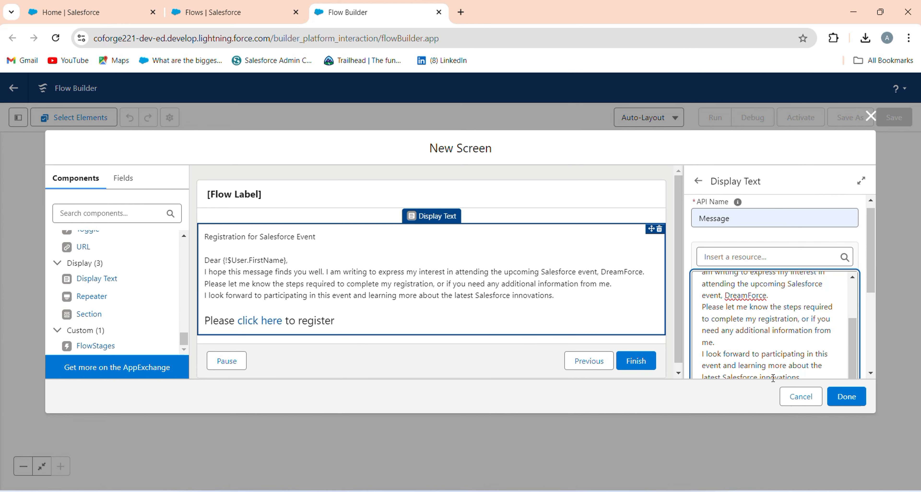
Color the "click here" link text in the last message line red, #F40000.
scroll(771, 342, down, 1)
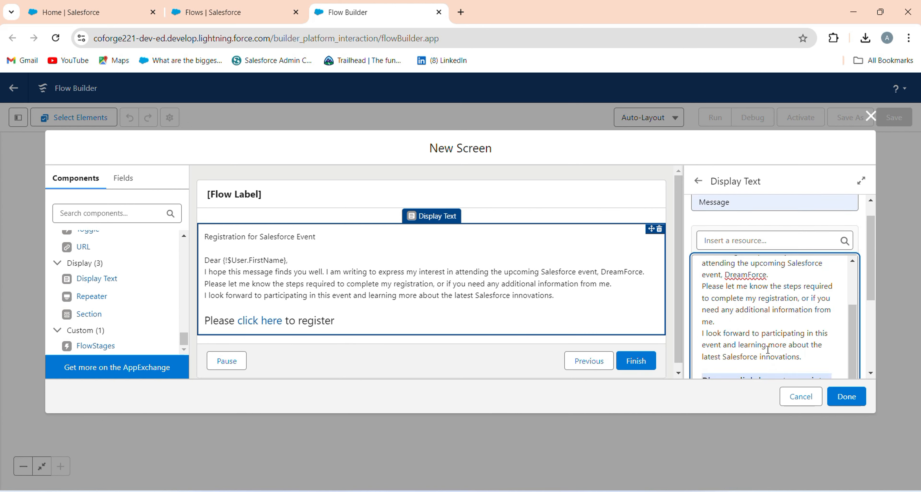
scroll(768, 350, down, 3)
click(751, 283)
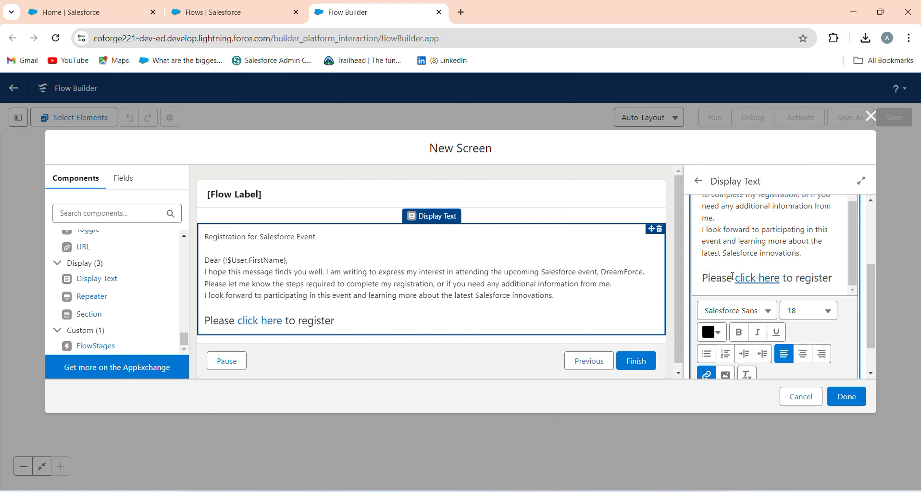
drag(732, 277, 784, 278)
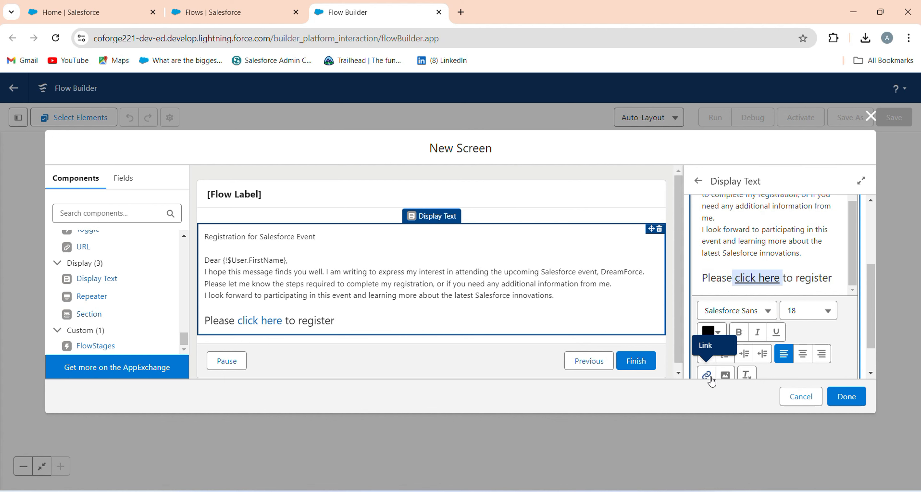
scroll(712, 381, down, 1)
click(714, 289)
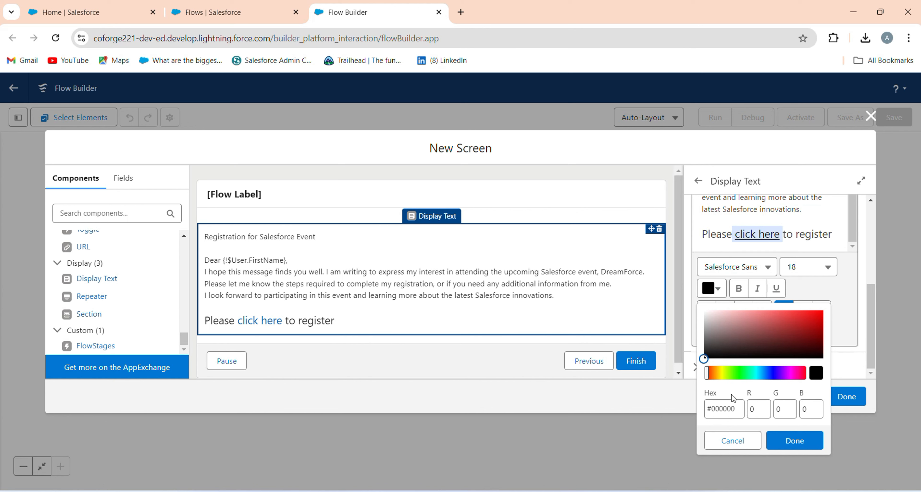
drag(704, 359, 826, 317)
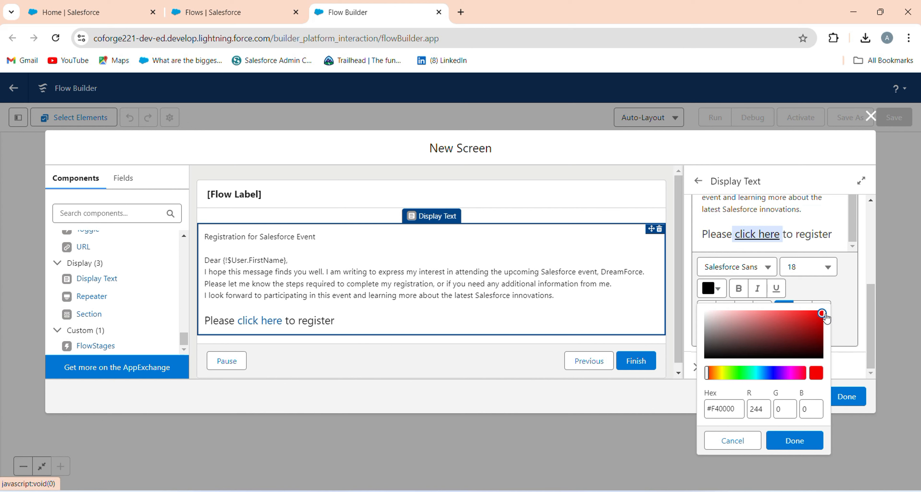
click(795, 441)
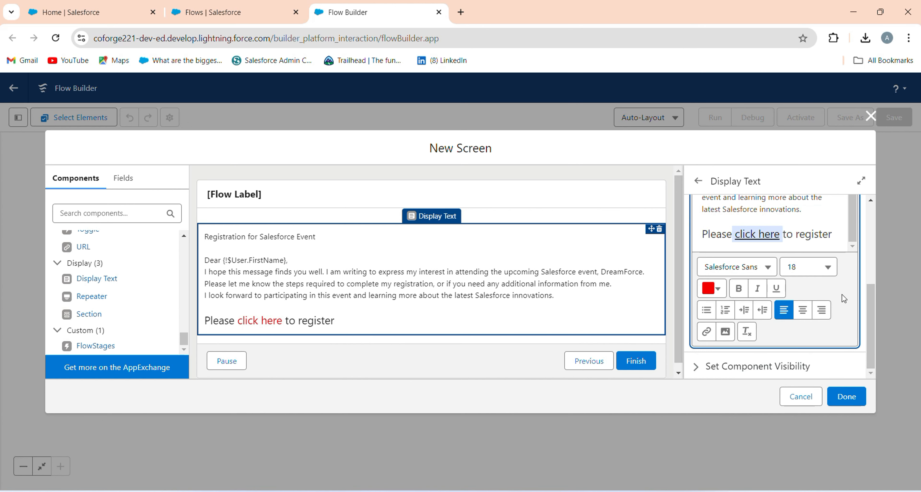
Set the font size of the "Registration for Salesforce Event" heading to 18.
scroll(823, 304, up, 10)
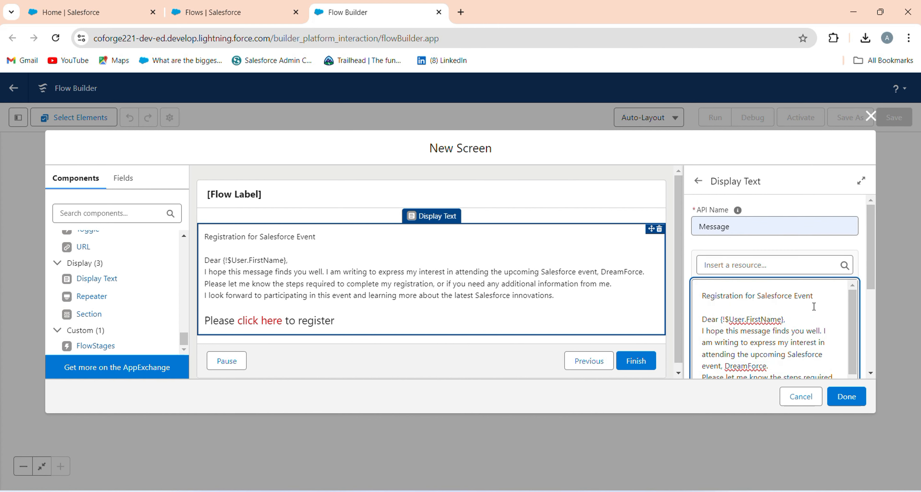
drag(815, 296, 699, 296)
scroll(780, 318, down, 3)
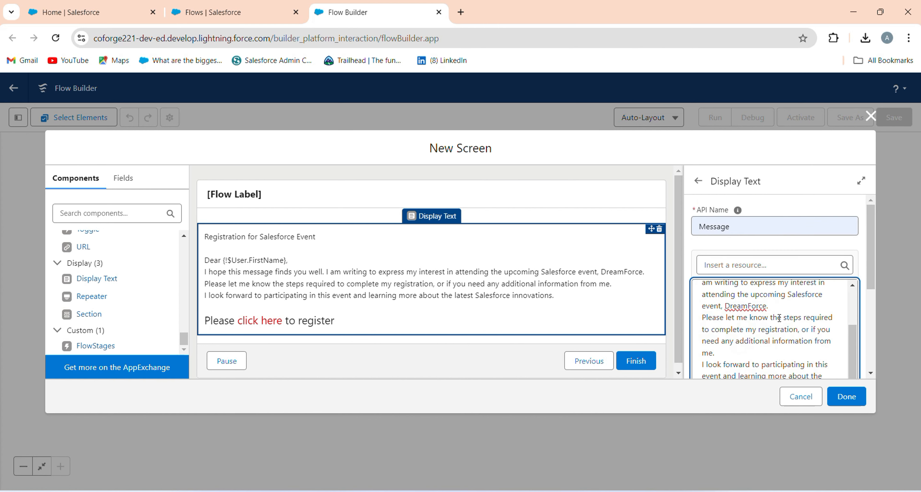
scroll(780, 318, down, 5)
click(822, 323)
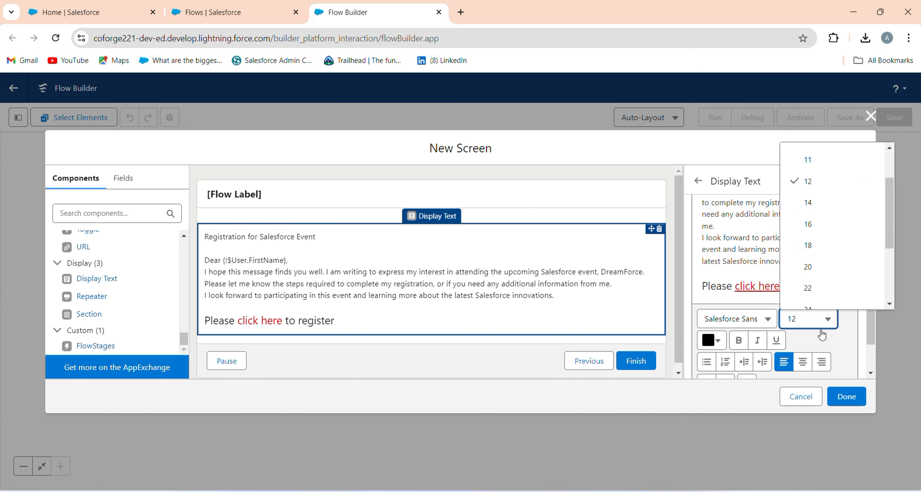
click(826, 246)
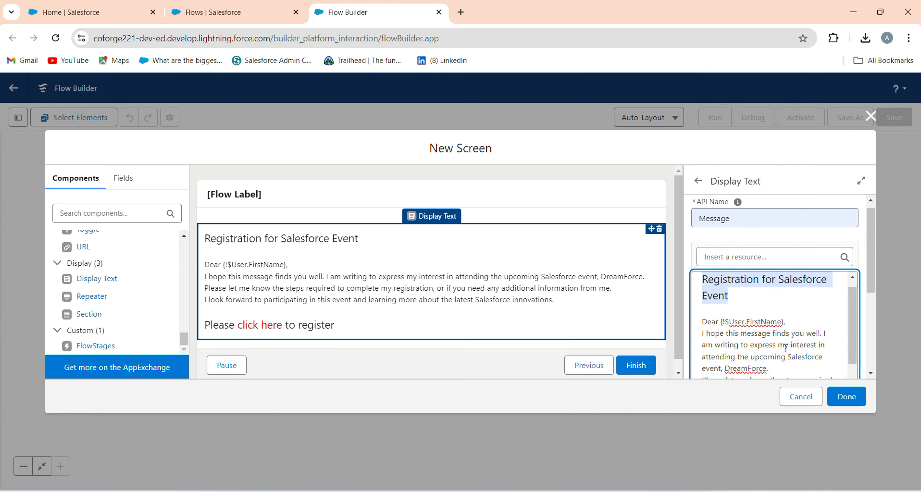
Center the "Registration for Salesforce Event" heading and make it bold.
scroll(786, 349, down, 5)
click(803, 314)
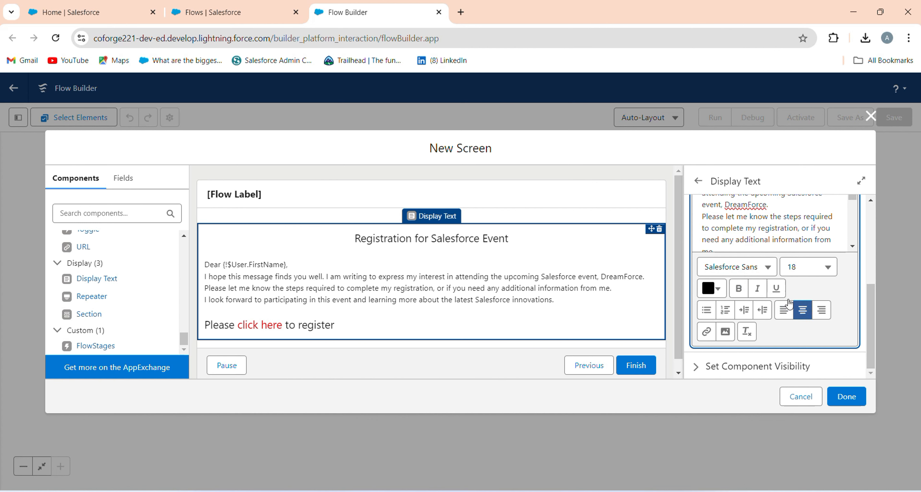
click(737, 290)
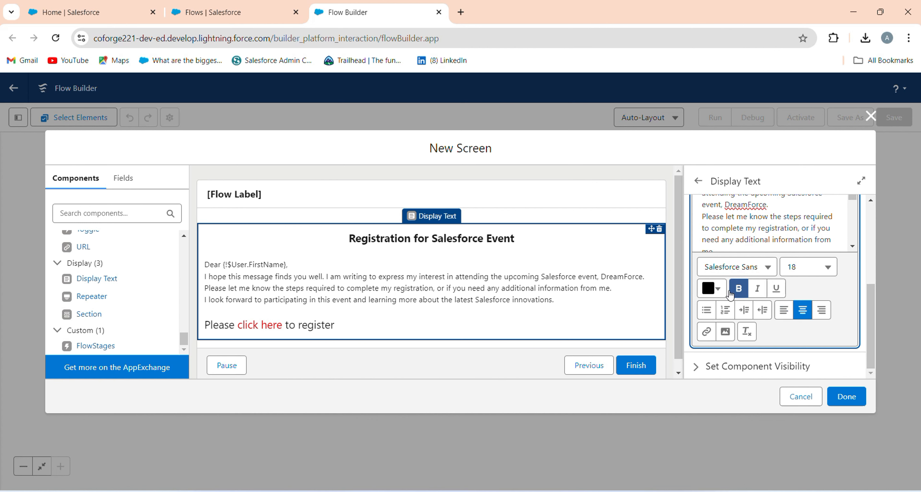
Color the "Registration for Salesforce Event" heading bright green, #22FF4B.
click(717, 292)
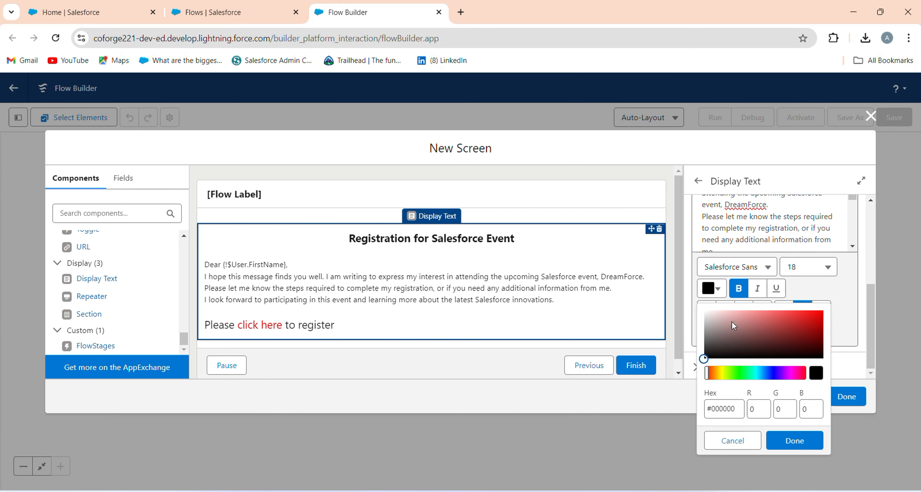
click(738, 374)
click(808, 314)
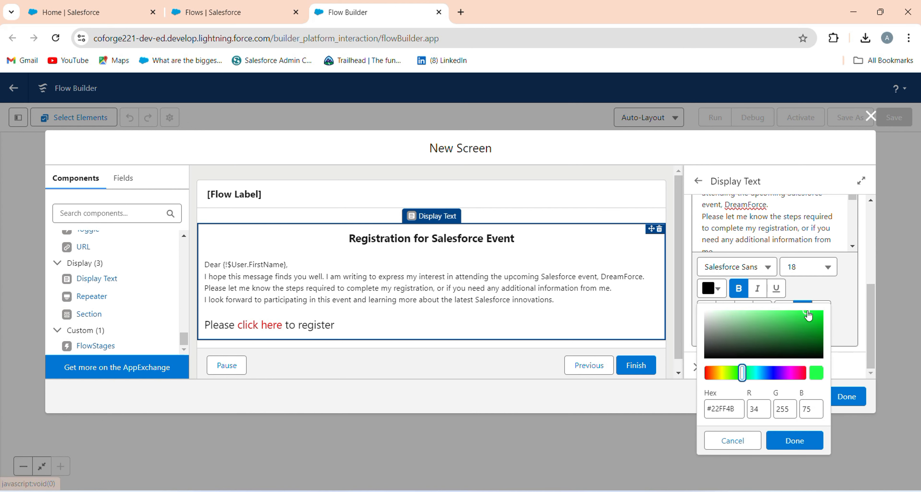
click(797, 445)
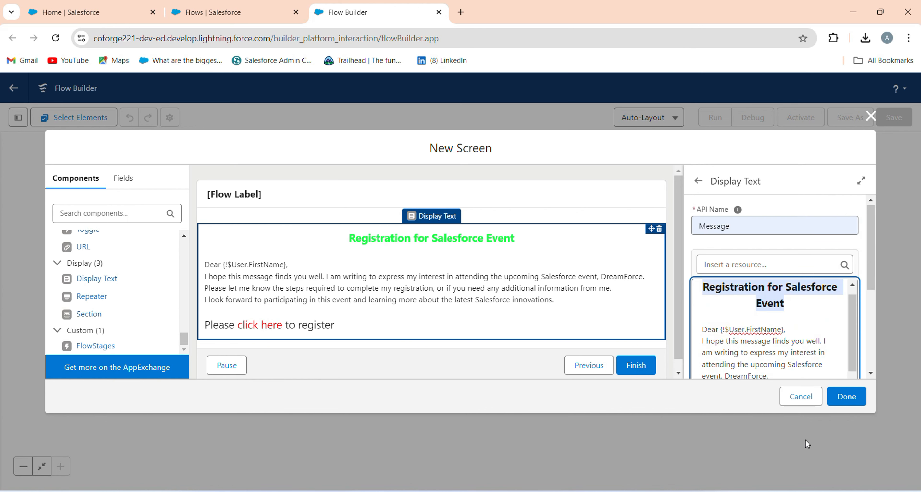
Change the color of the "Registration for Salesforce Event" heading to orange-red.
scroll(719, 340, down, 6)
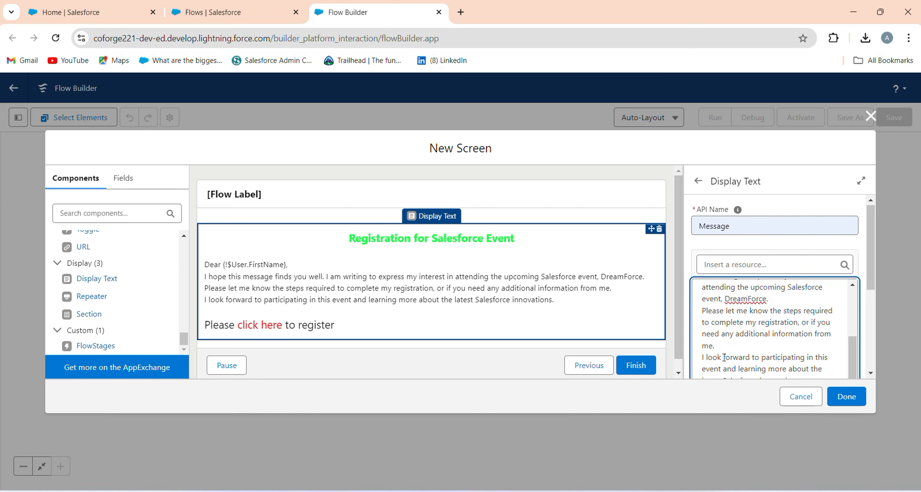
click(712, 373)
click(817, 314)
click(813, 437)
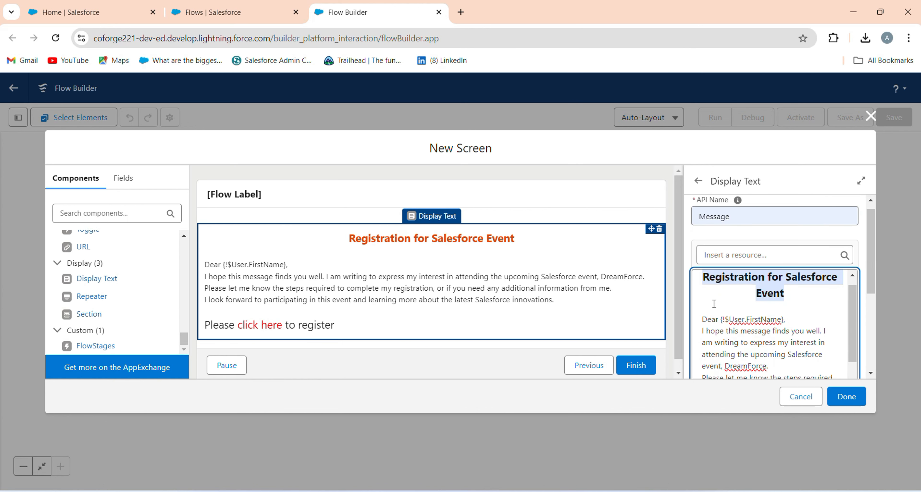
Insert the Salesforce illustration image on a new line below "Please click here to register" and center it.
scroll(733, 304, down, 10)
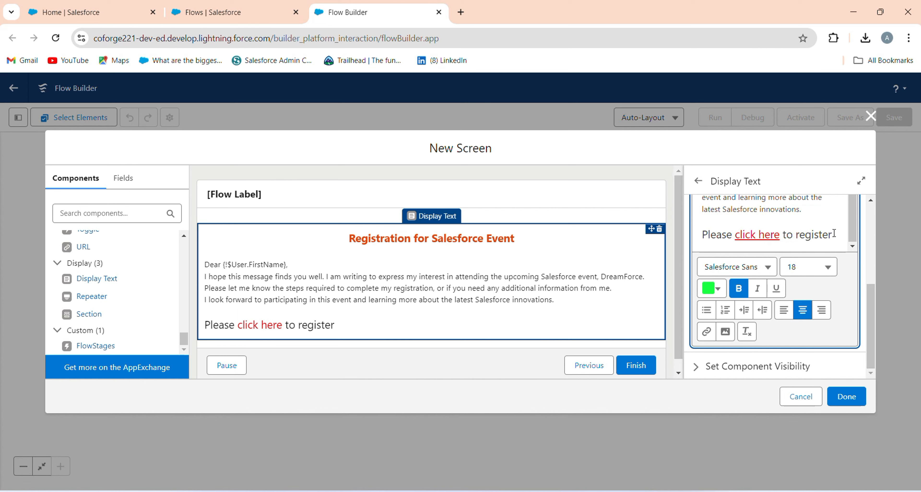
click(835, 234)
key(Return)
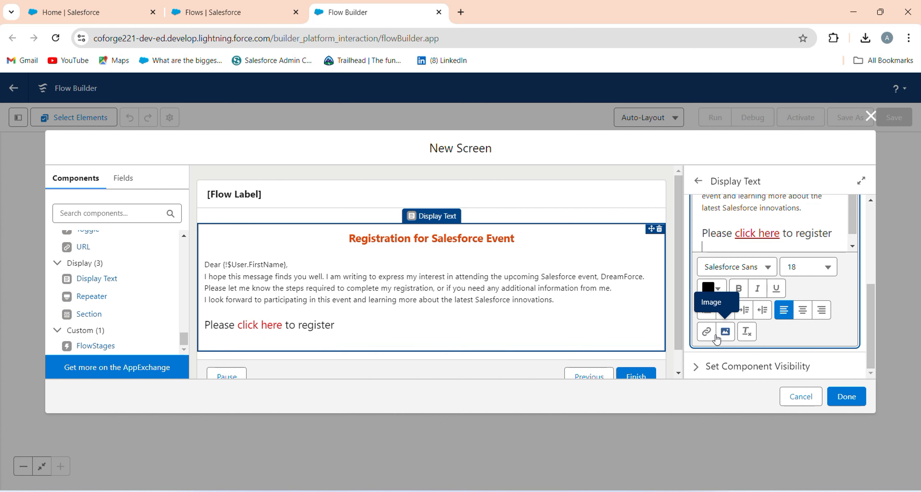
click(726, 331)
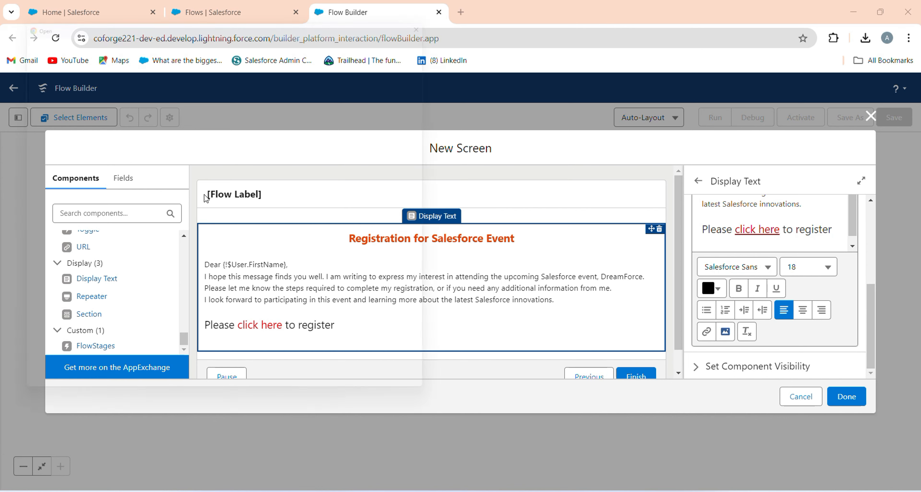
double_click(303, 310)
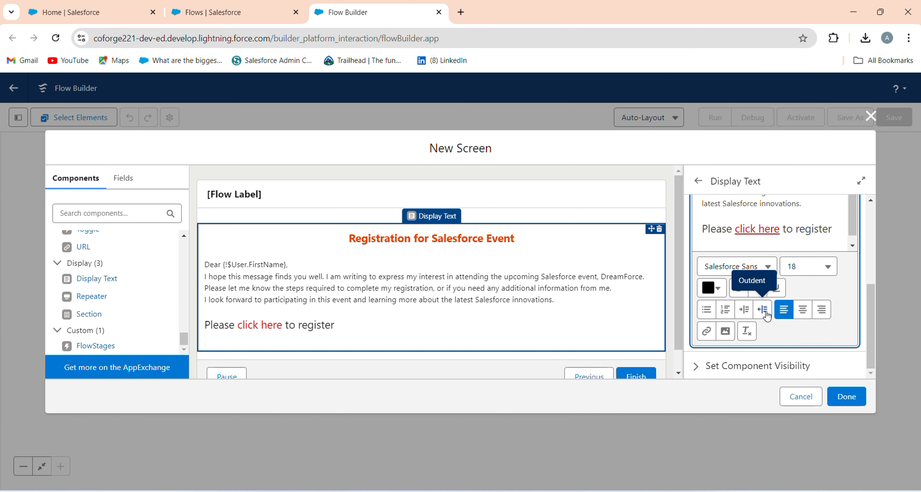
scroll(659, 311, down, 5)
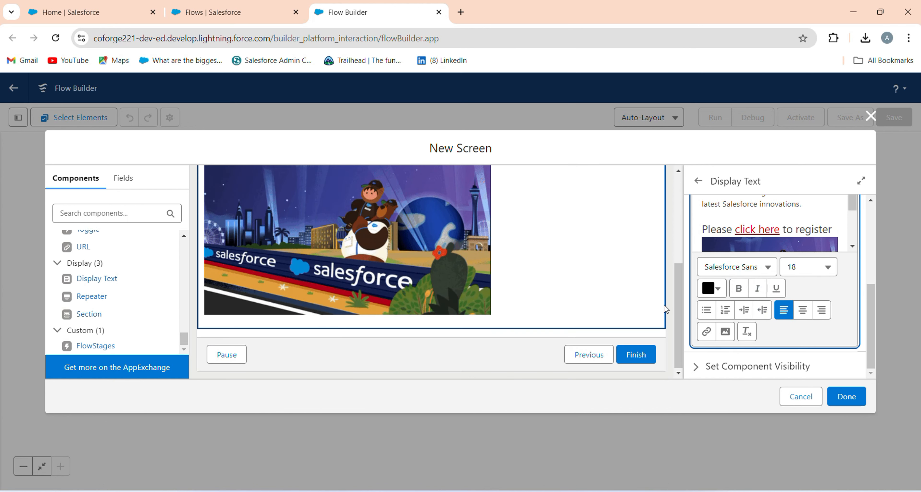
click(803, 310)
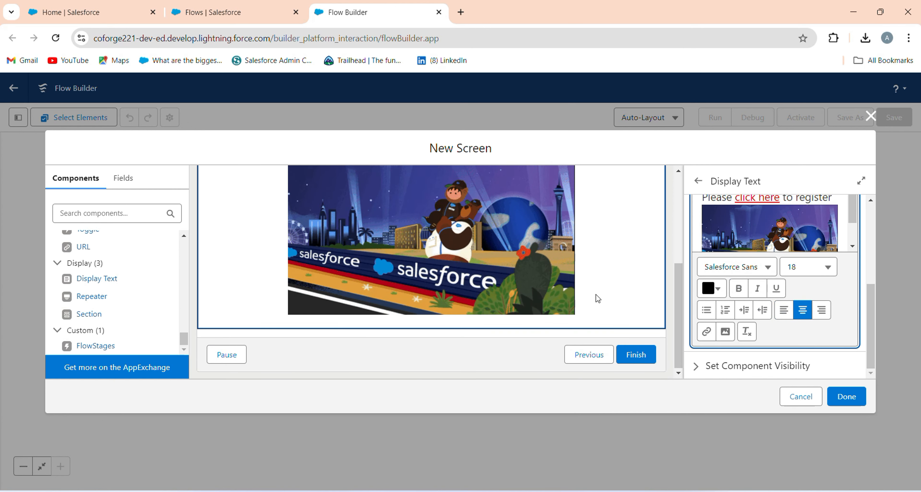
Add a blank line between the registration line and the image, and end the line with "..".
scroll(597, 299, up, 5)
scroll(747, 268, up, 3)
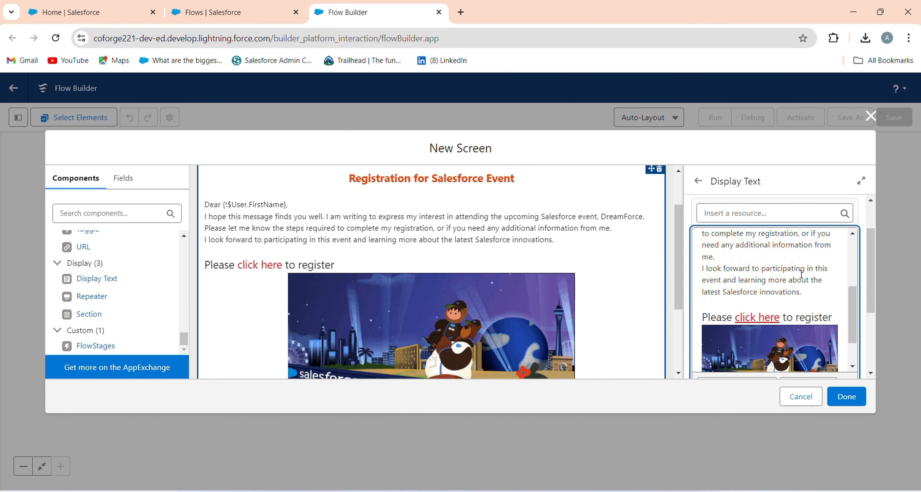
scroll(823, 271, down, 2)
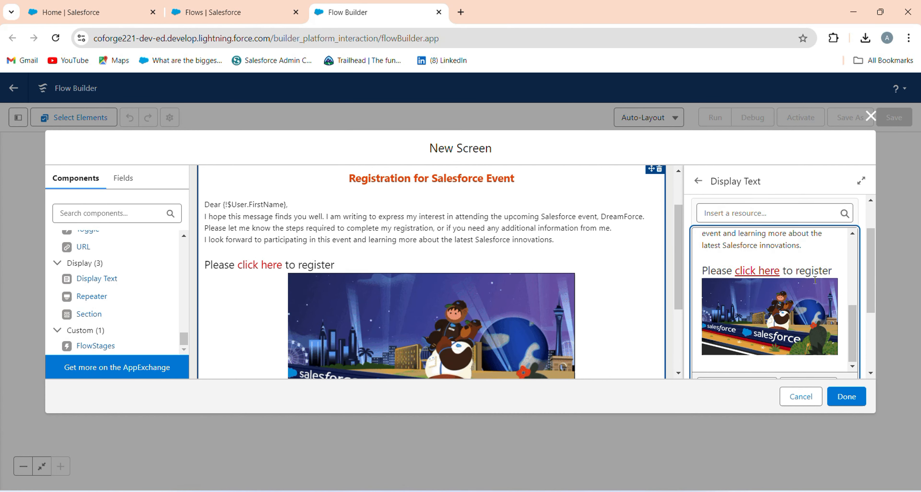
click(833, 272)
key(Return)
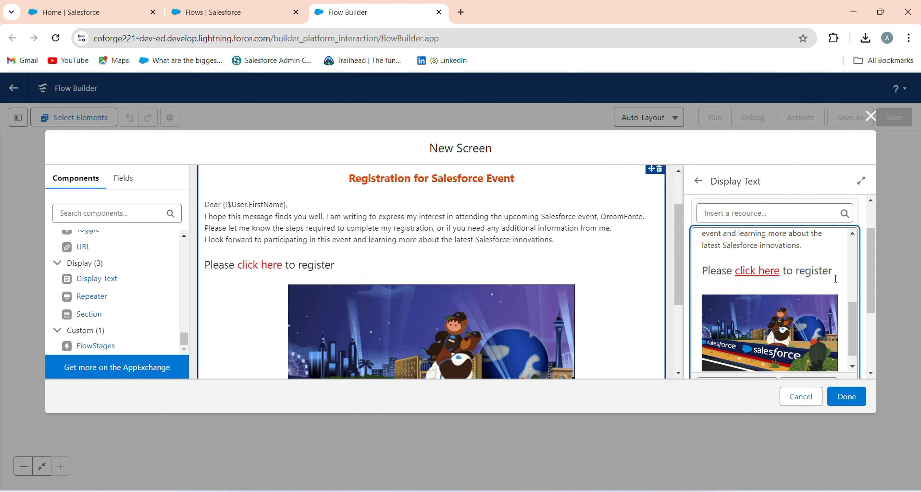
scroll(394, 288, up, 2)
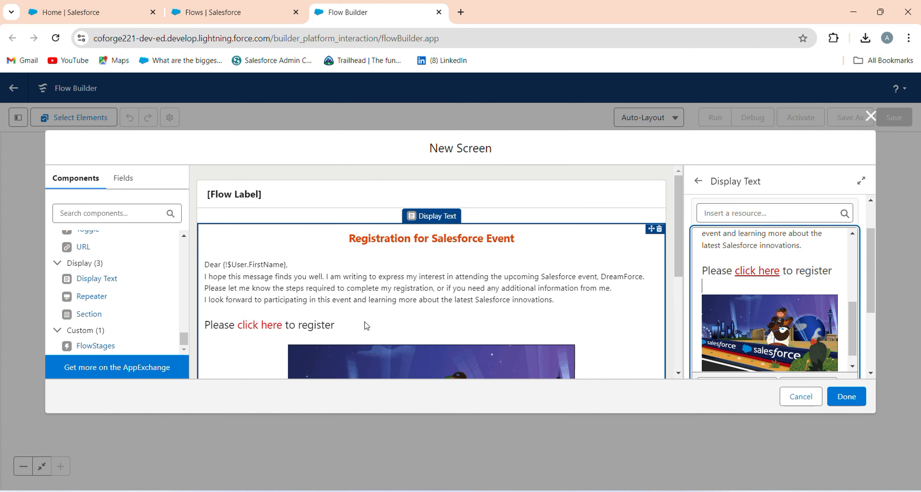
key(BackSpace)
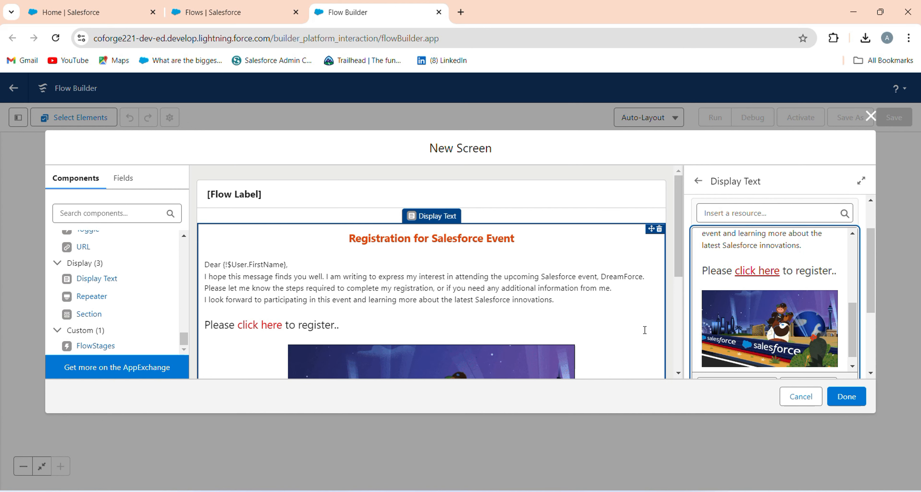
Turn off Show Header in the header configuration of the Notice screen.
scroll(459, 332, down, 5)
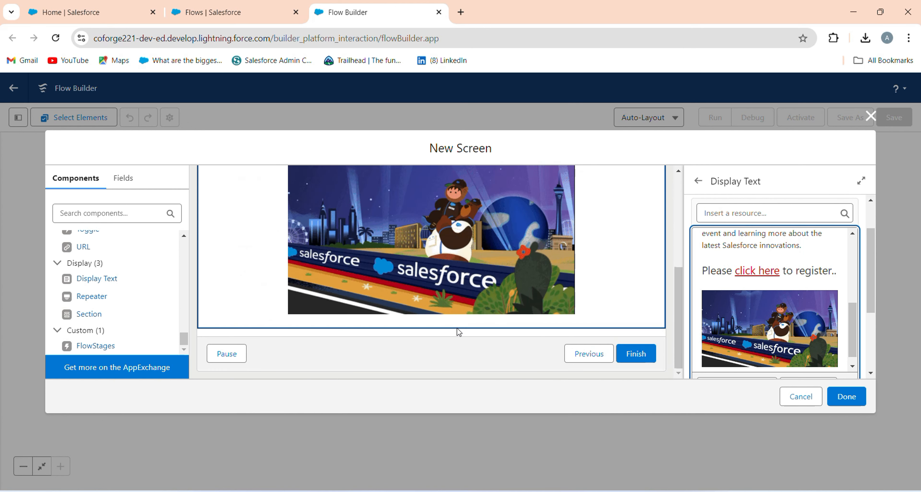
scroll(594, 322, up, 5)
click(558, 208)
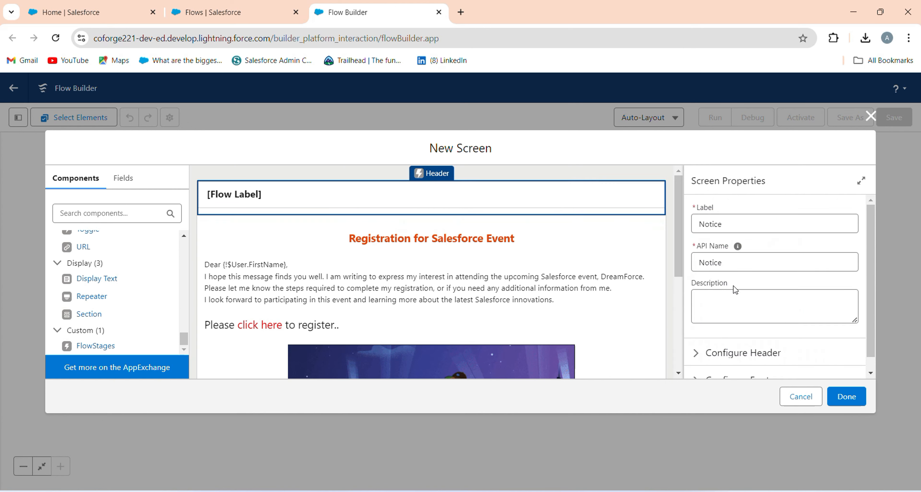
scroll(735, 304, down, 1)
click(712, 334)
scroll(710, 333, down, 2)
click(696, 307)
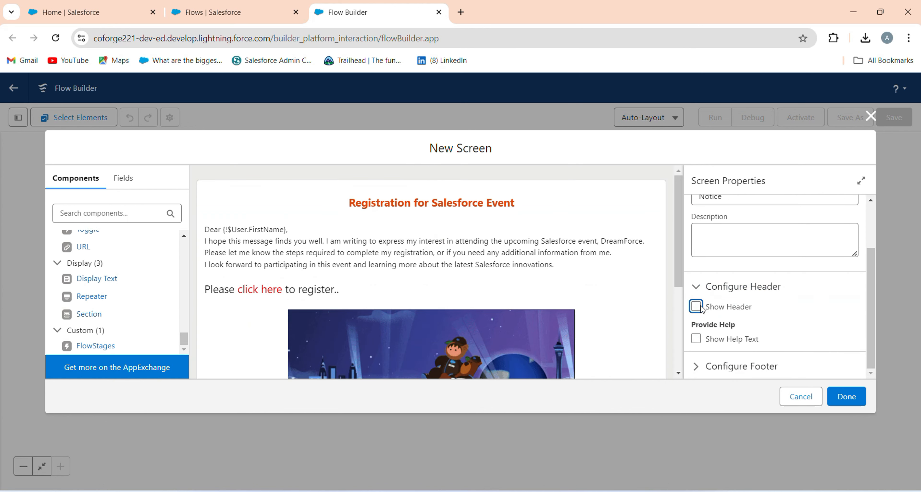
Hide the Pause and Previous buttons in the footer configuration of the Notice screen and finish the screen element.
click(700, 365)
scroll(704, 349, down, 3)
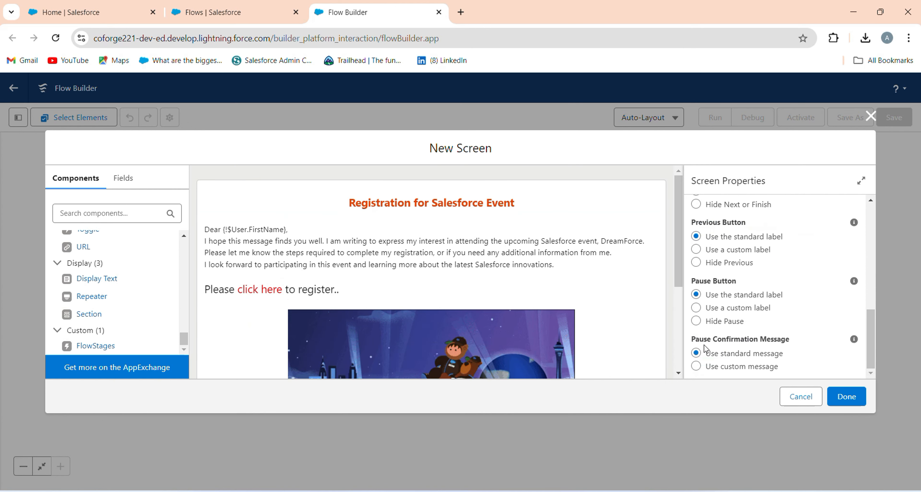
click(714, 321)
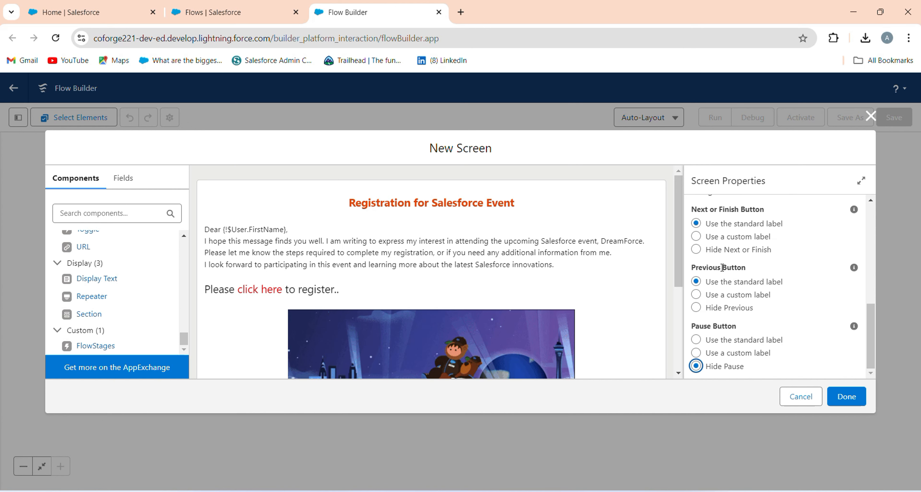
click(722, 309)
scroll(728, 276, up, 3)
scroll(537, 326, down, 5)
scroll(391, 284, up, 5)
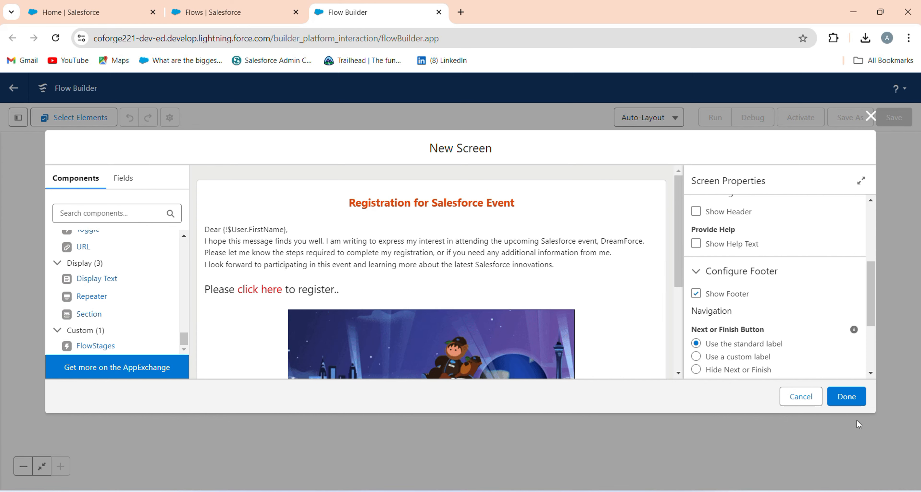
click(847, 396)
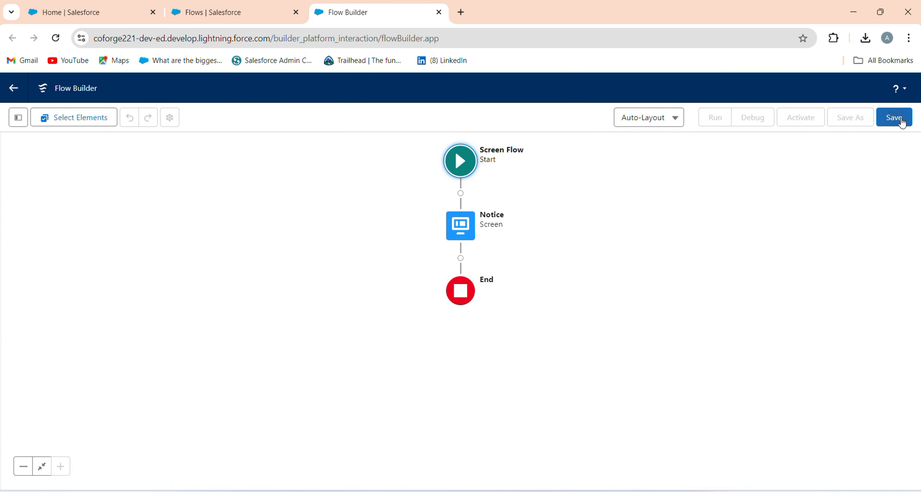
Save the flow with the label "Display Notice When Login" and API name Display_Notice_When_Login, and activate it.
click(894, 117)
click(393, 244)
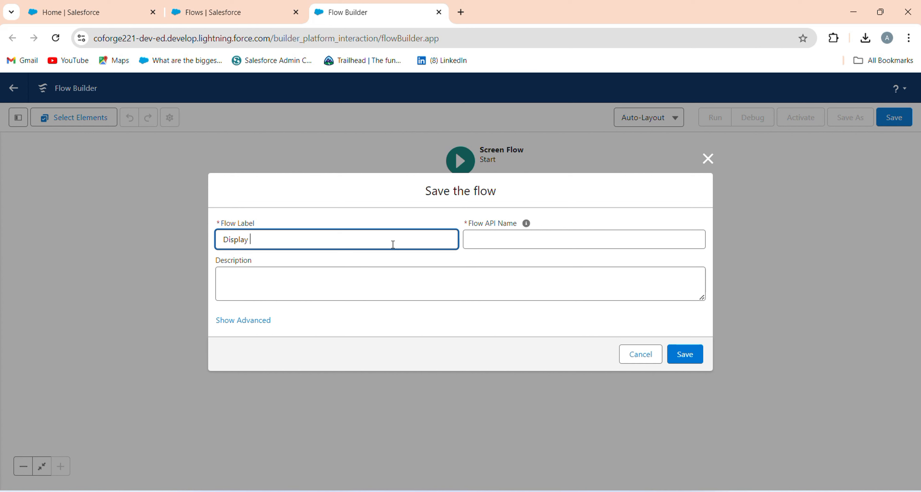
text(Notice When Login)
click(496, 260)
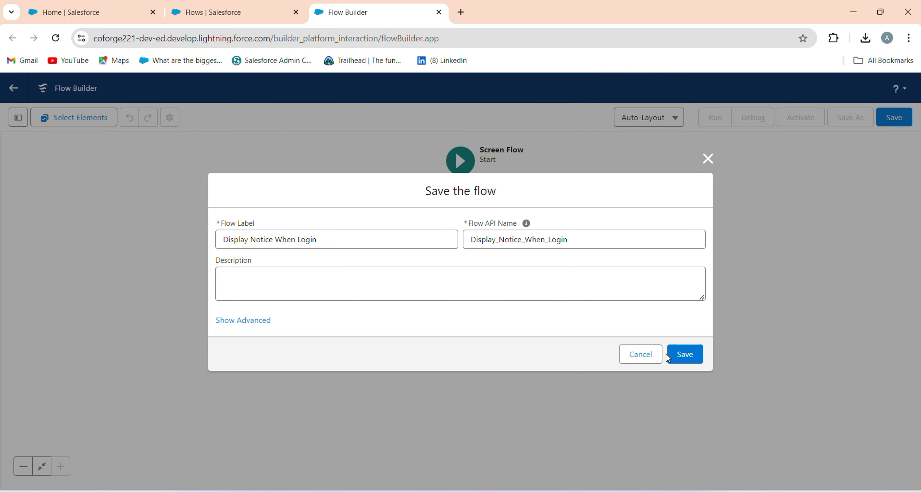
click(702, 357)
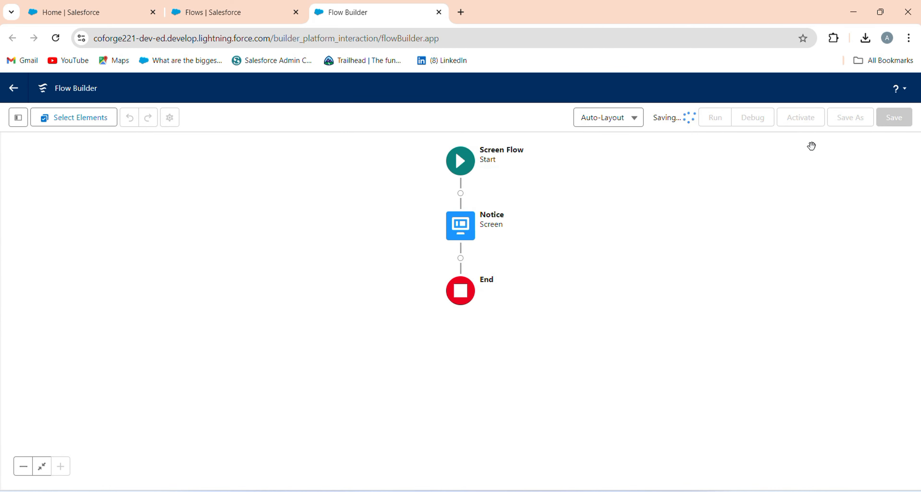
click(796, 119)
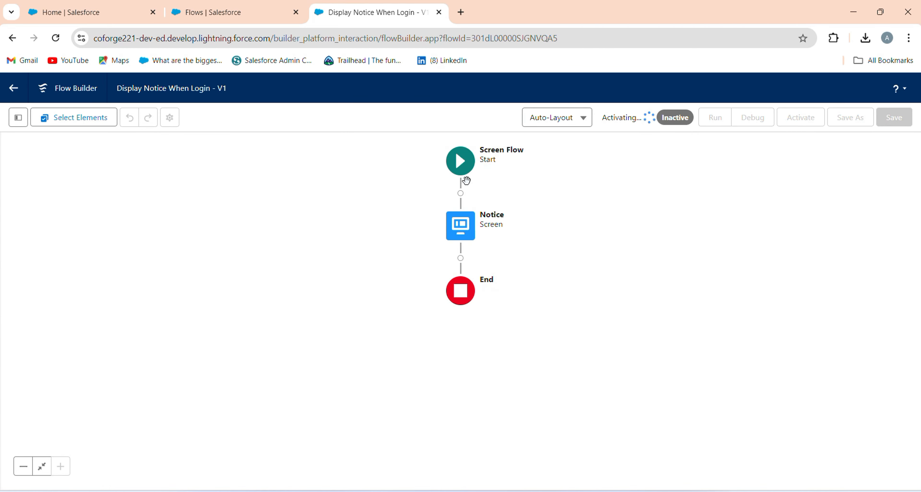
Search Setup for "login" and open the Login Flows page.
click(211, 11)
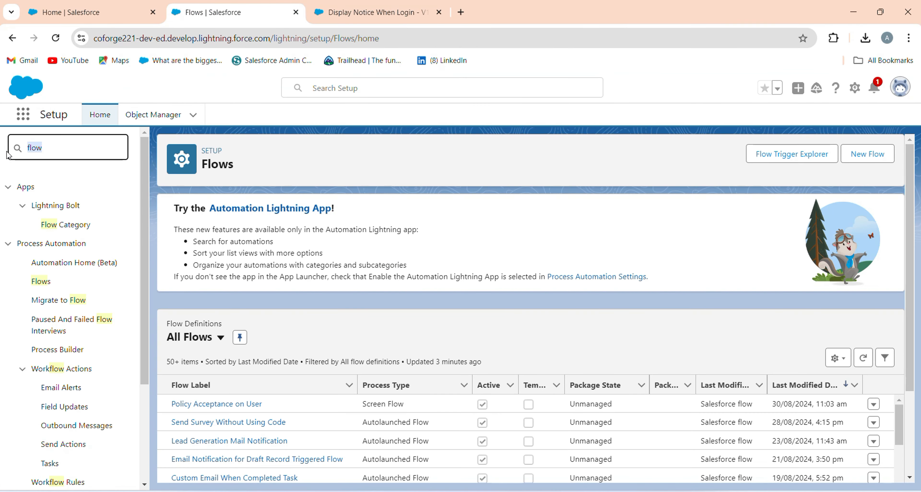
text(log)
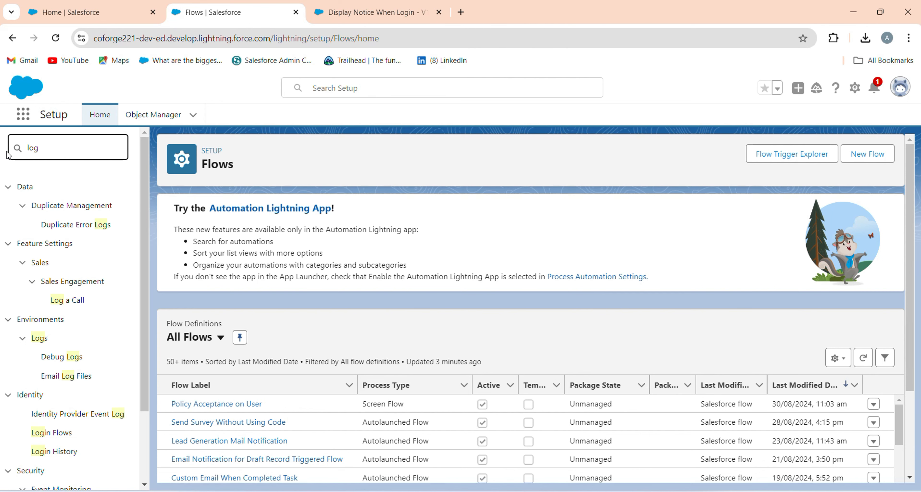
text(in)
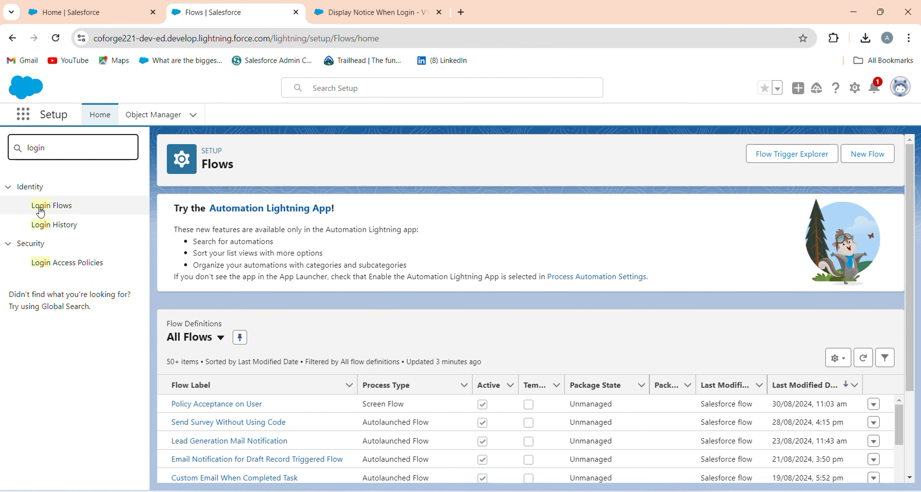
click(35, 209)
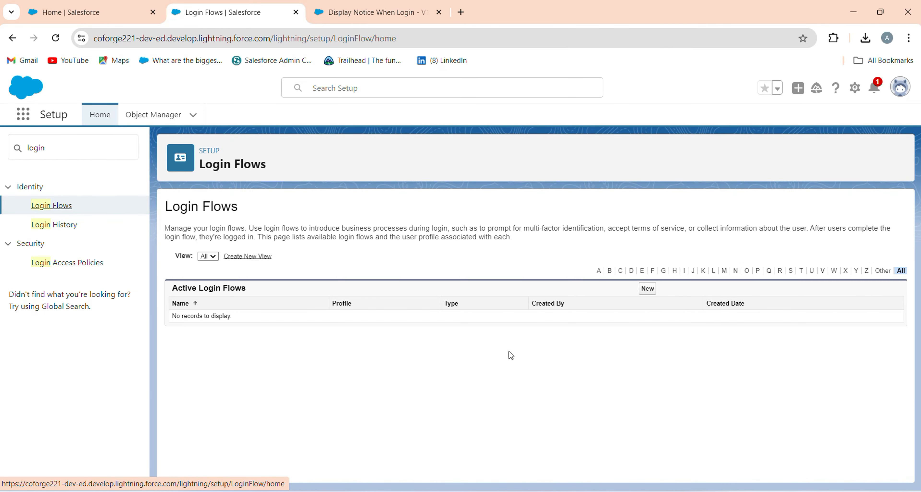
Start a new login flow of type Flow and name it "Display Message on Login".
click(648, 288)
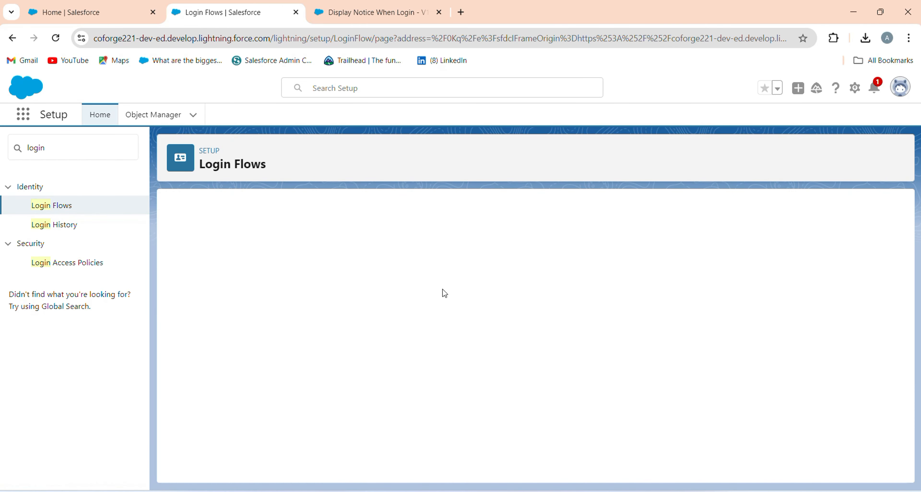
click(320, 294)
click(318, 321)
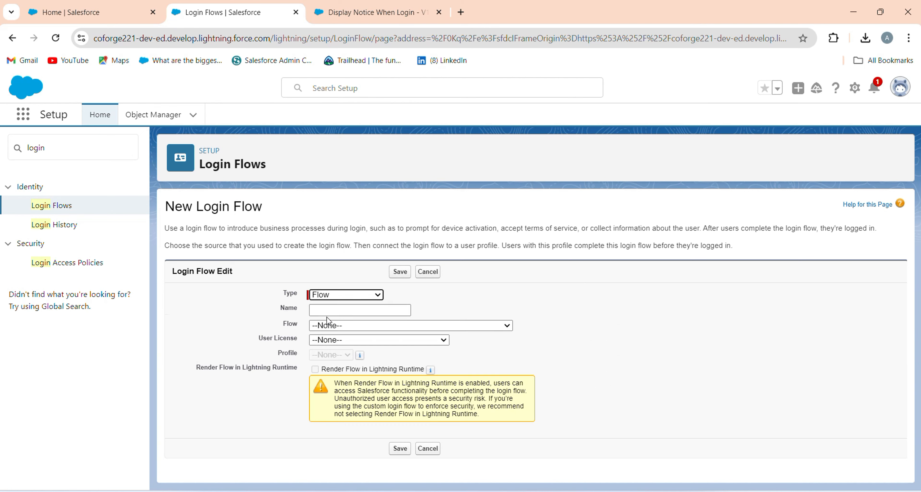
click(325, 311)
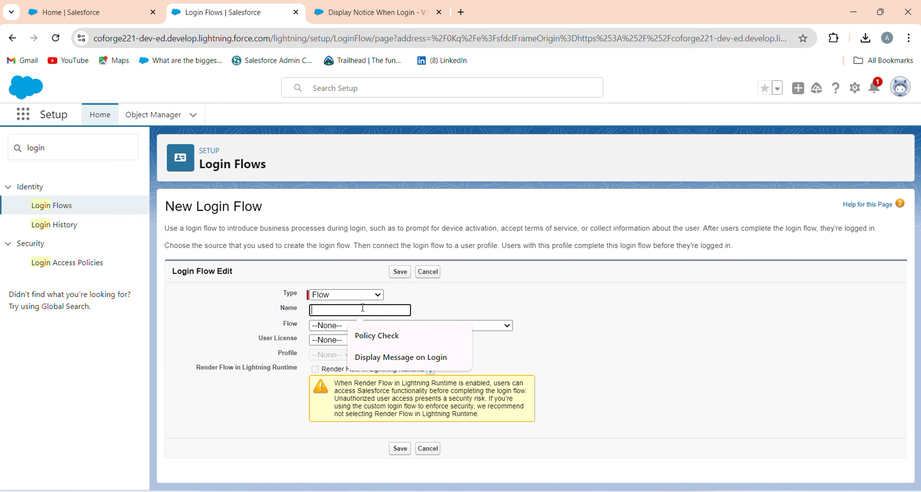
click(385, 358)
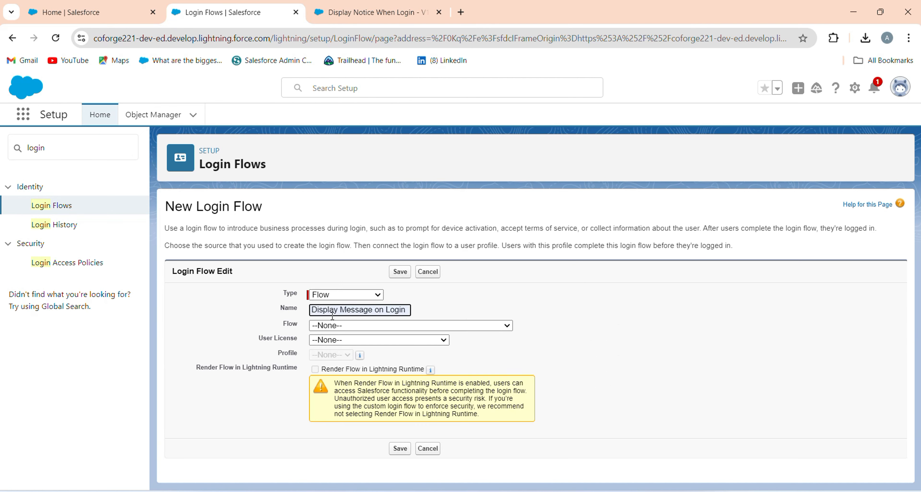
Choose Display_Notice_When_Login as the flow that the new login flow runs.
click(342, 325)
scroll(372, 255, down, 1)
scroll(379, 243, down, 10)
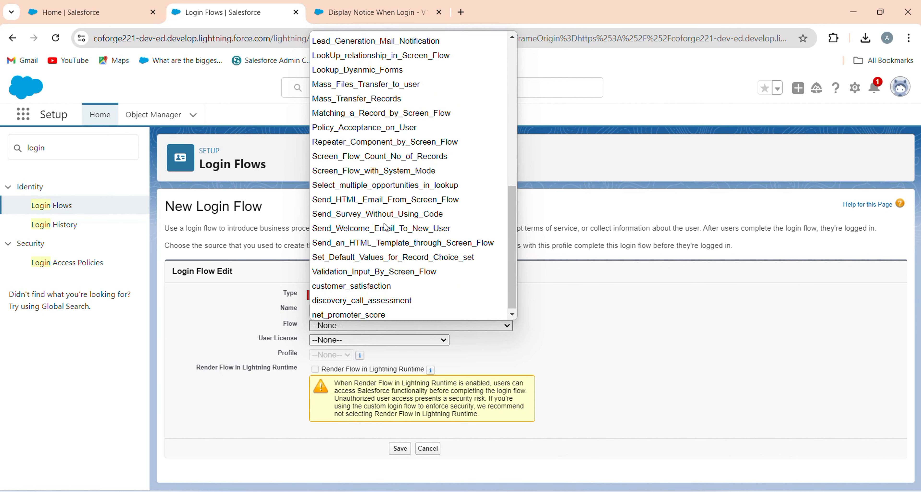
scroll(384, 228, up, 10)
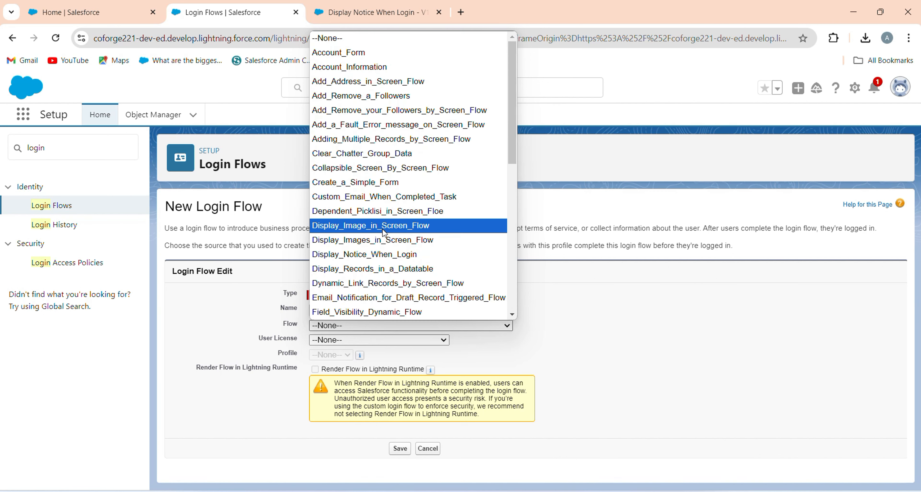
key(Down)
click(382, 255)
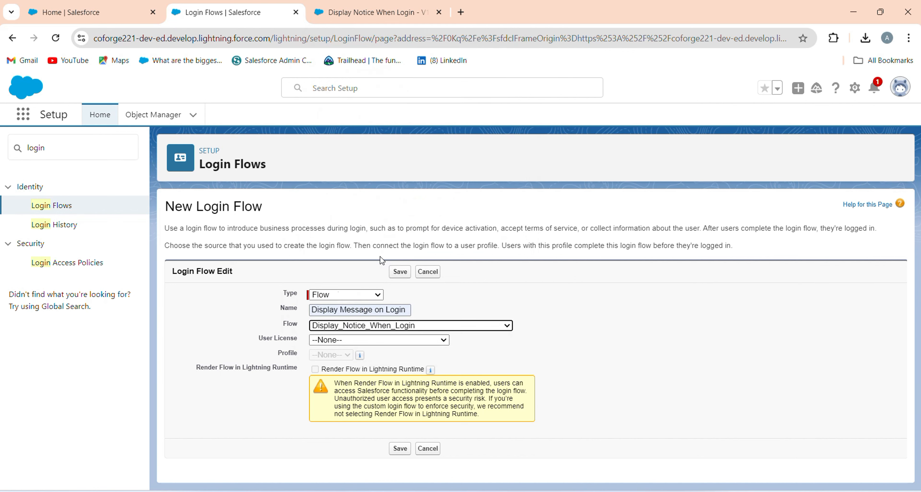
Assign the login flow to the Salesforce user license and the System Administrator profile, and save it.
click(333, 340)
scroll(369, 285, down, 5)
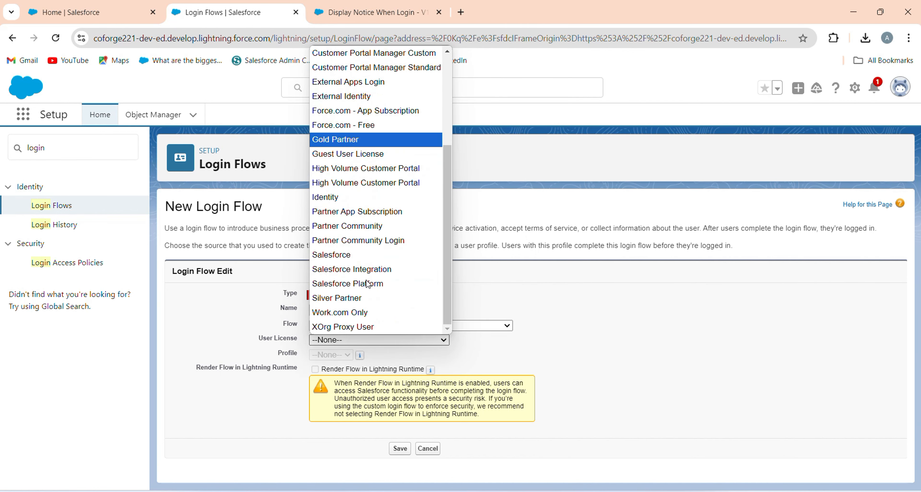
scroll(368, 168, up, 3)
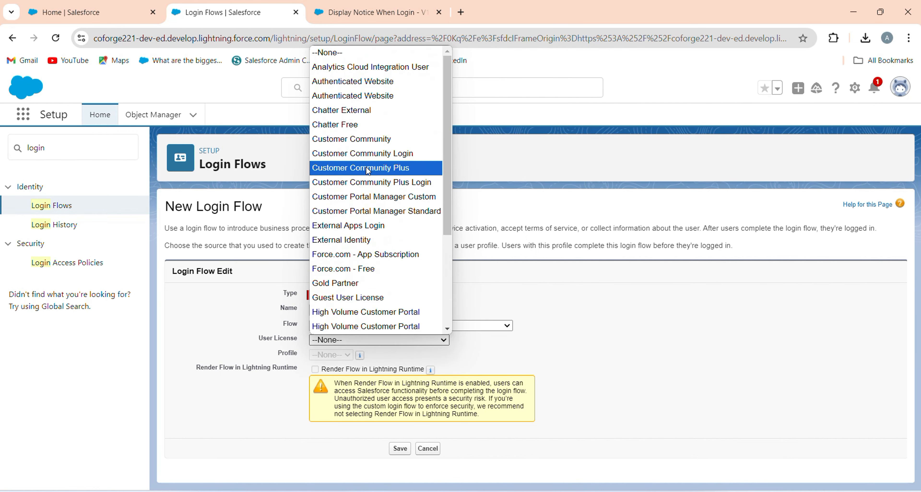
scroll(369, 265, down, 3)
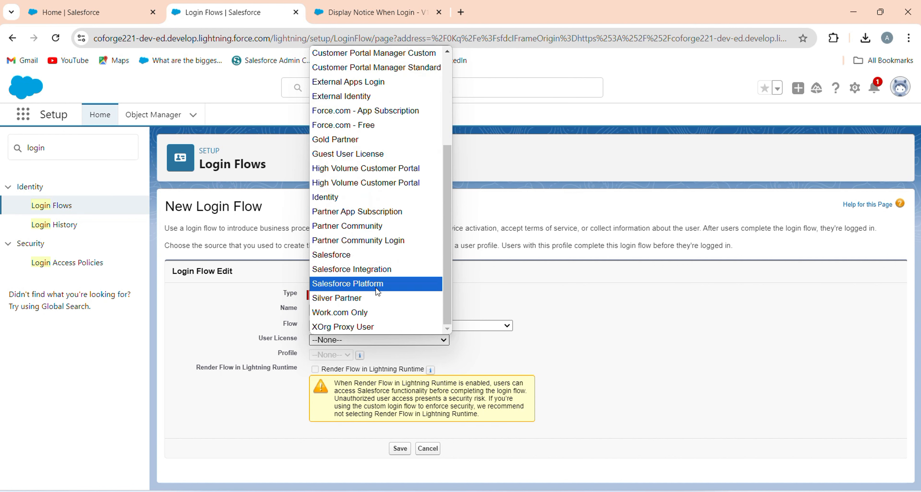
click(381, 255)
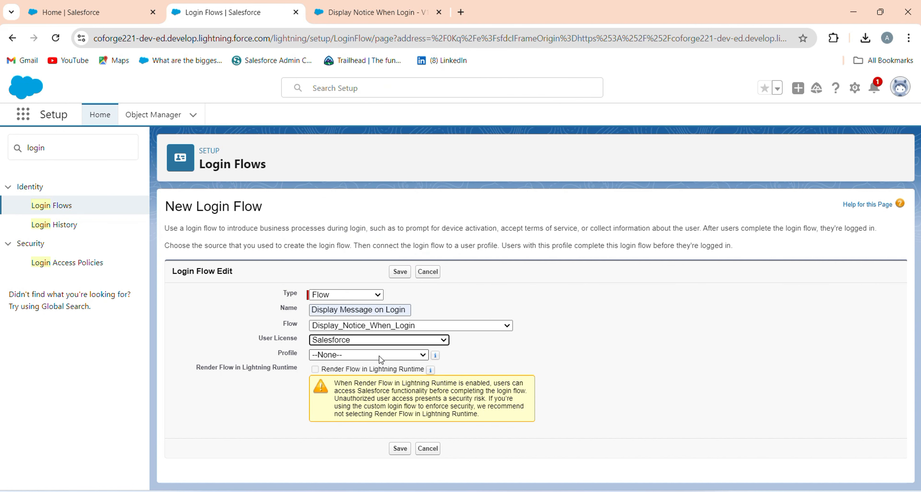
click(367, 354)
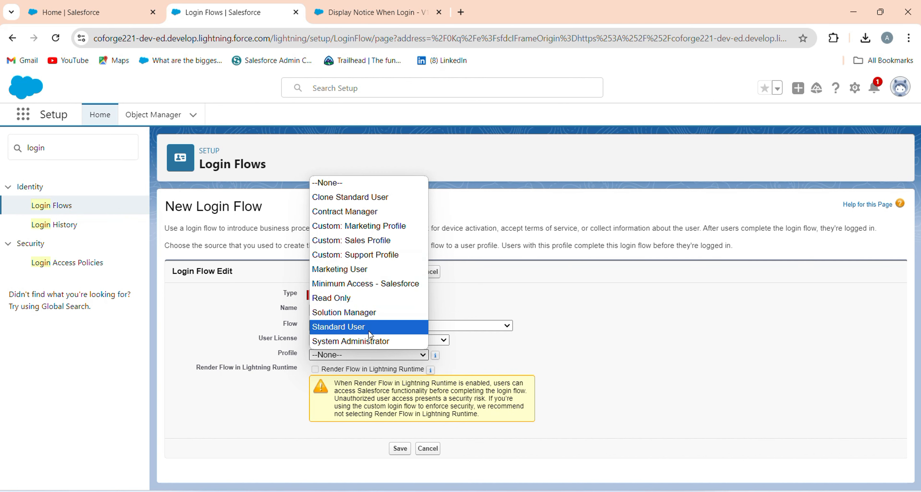
click(370, 344)
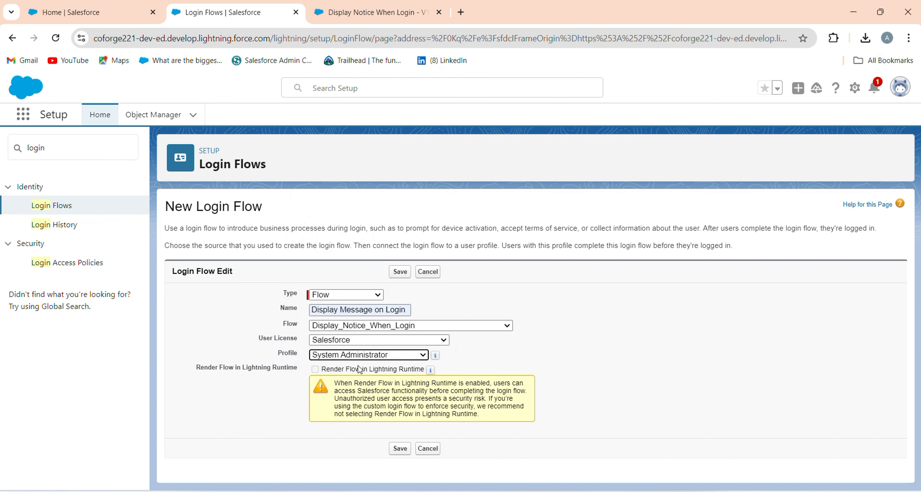
click(401, 451)
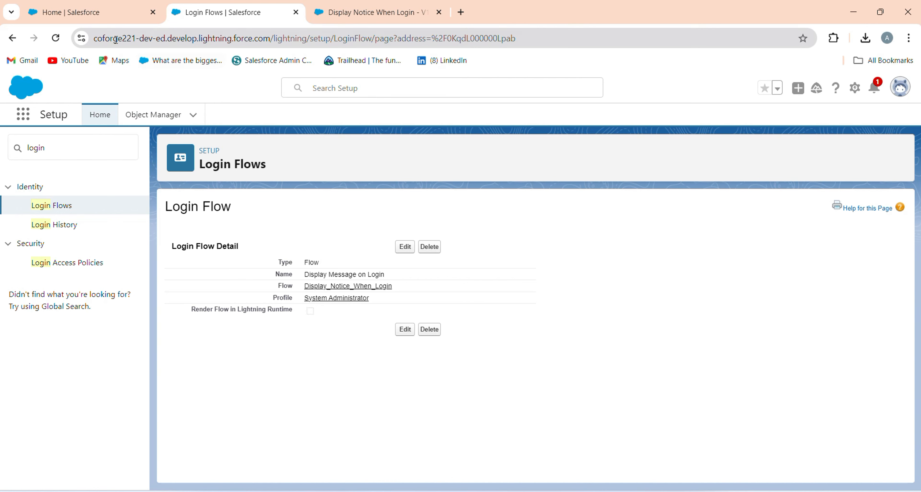
Close the Login Flows page, log out of Salesforce, and log back in with the saved credentials to trigger the login flow.
click(57, 5)
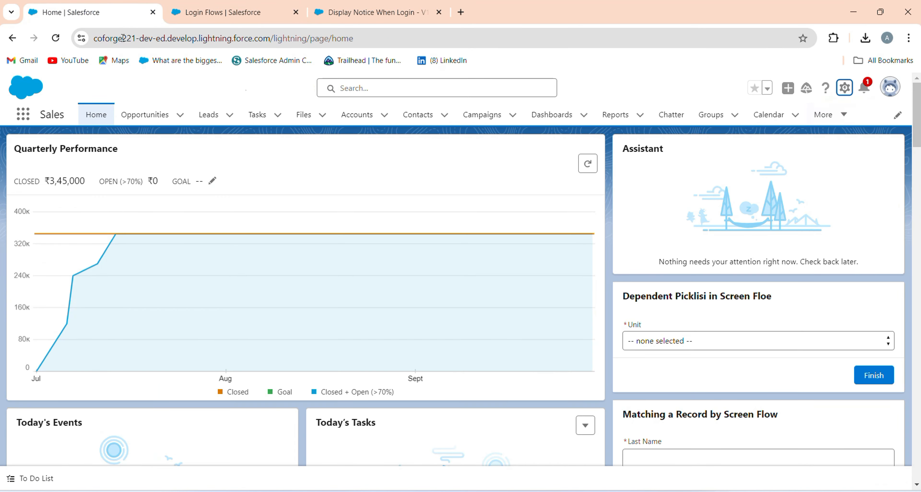
click(296, 13)
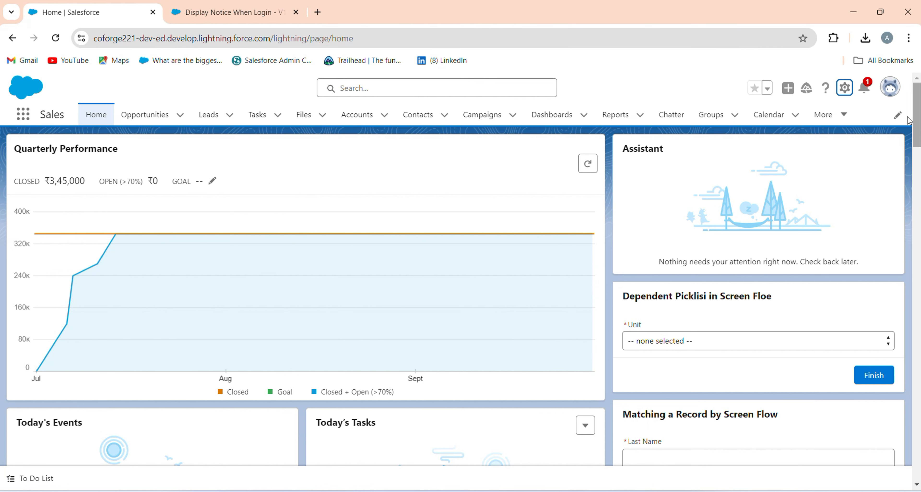
click(889, 86)
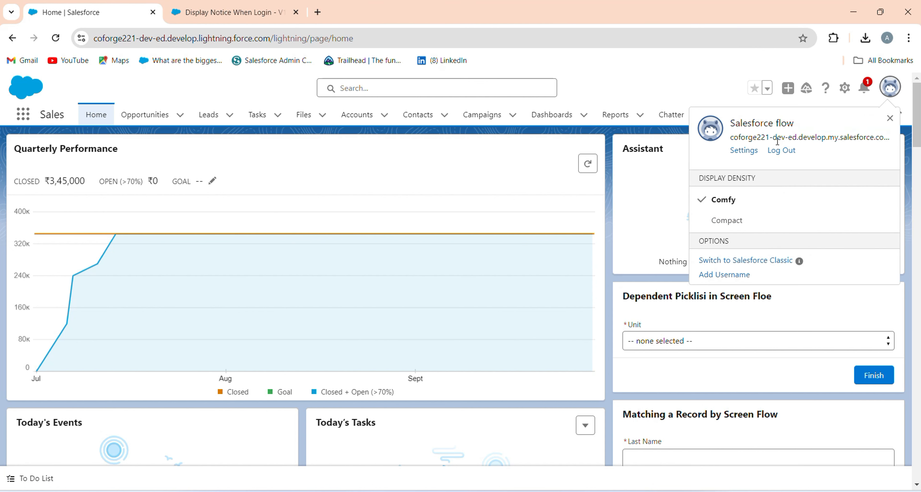
click(777, 150)
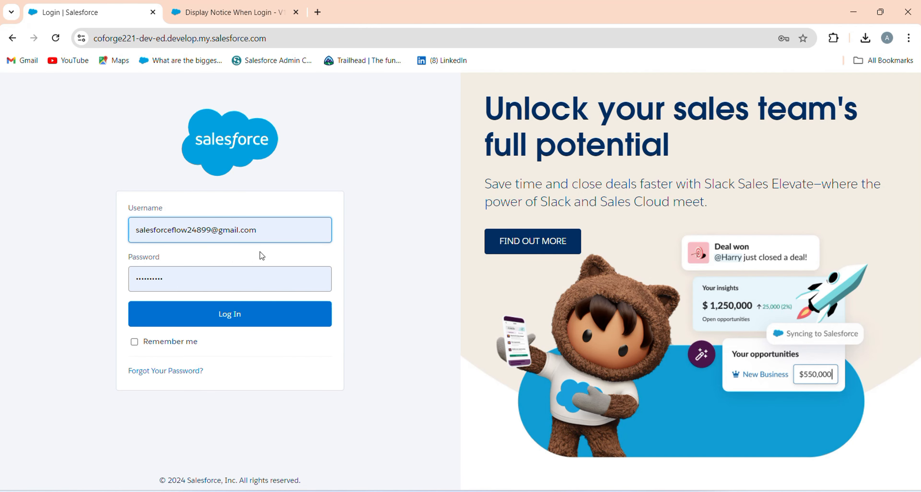
click(212, 278)
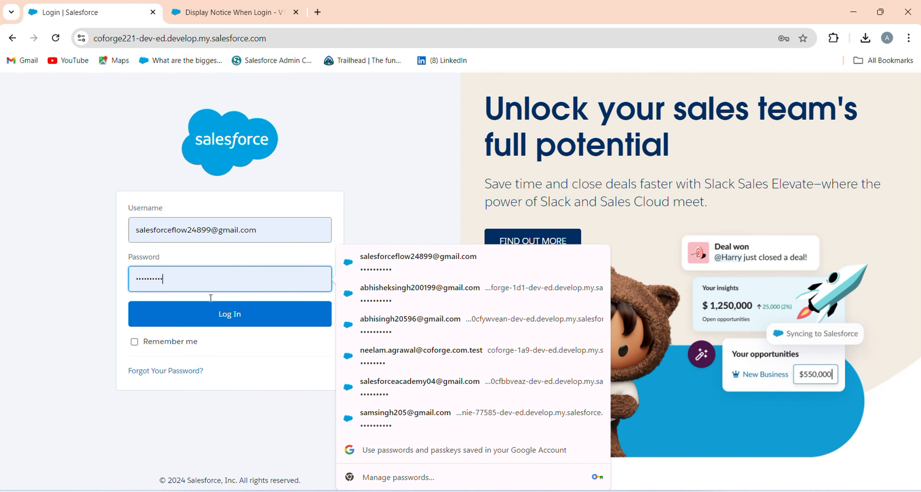
click(228, 322)
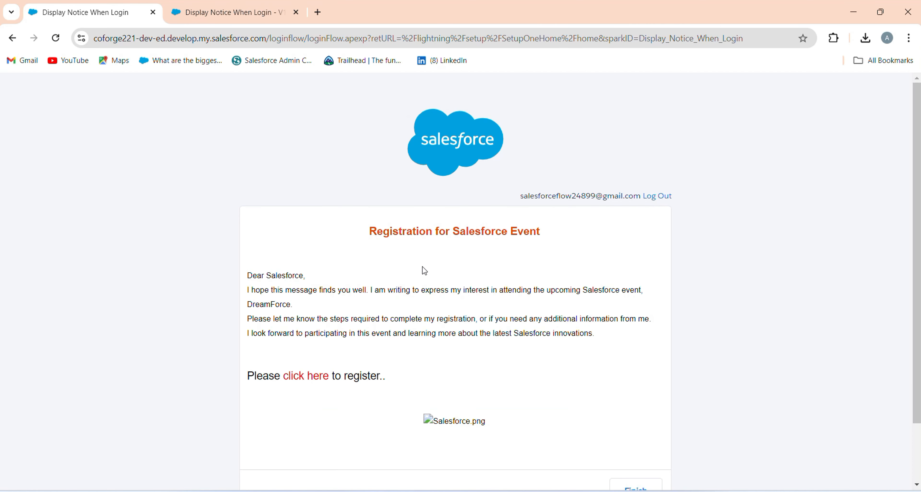
Review the login notice's heading, message text, registration link and image.
drag(359, 241, 551, 254)
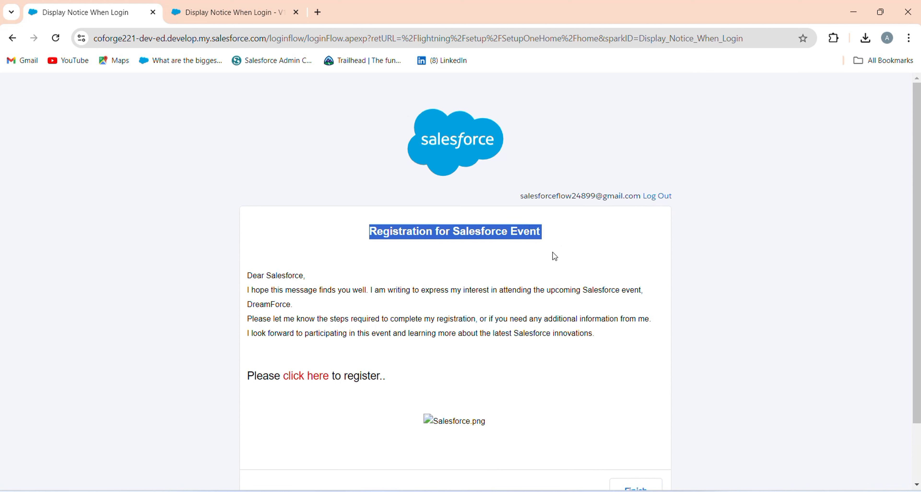
click(538, 258)
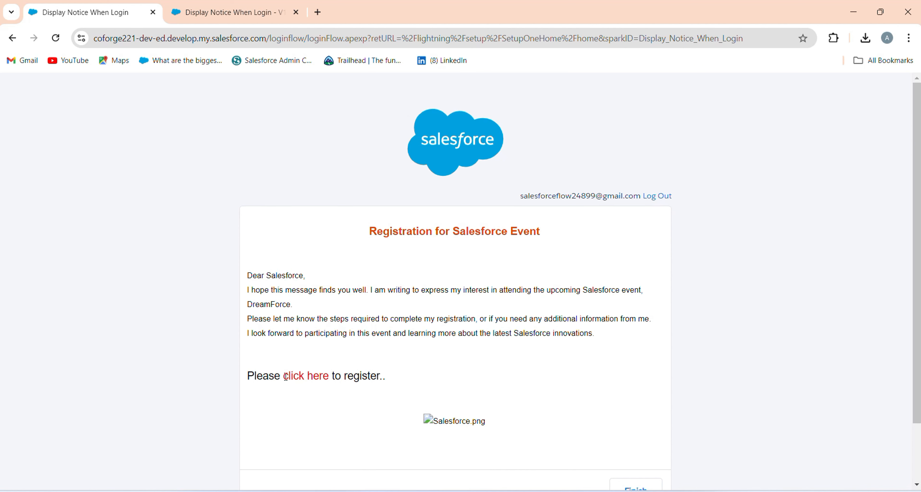
scroll(412, 435, down, 2)
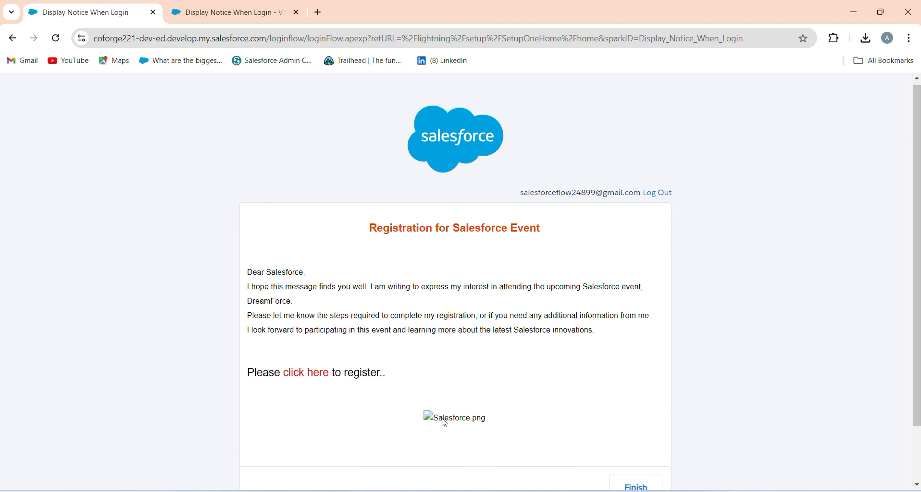
Test the registration link in the login notice, and finish the login flow to continue into Salesforce.
scroll(443, 390, up, 2)
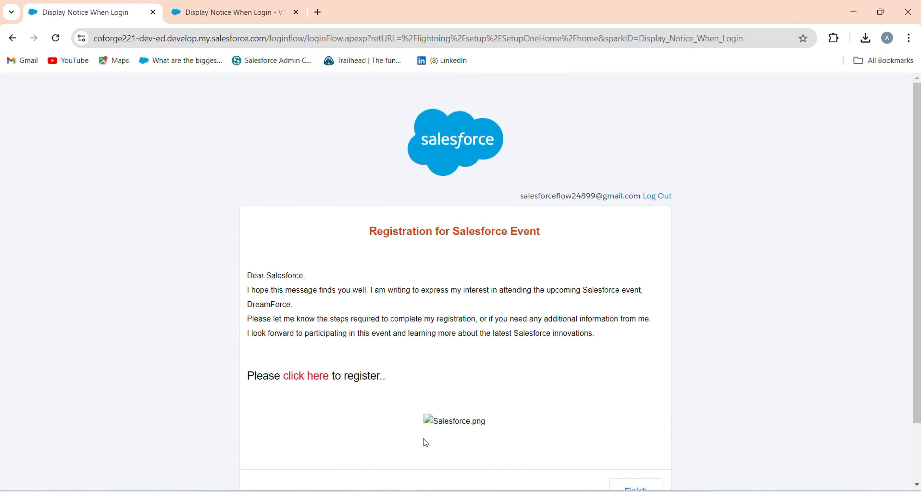
scroll(518, 433, down, 2)
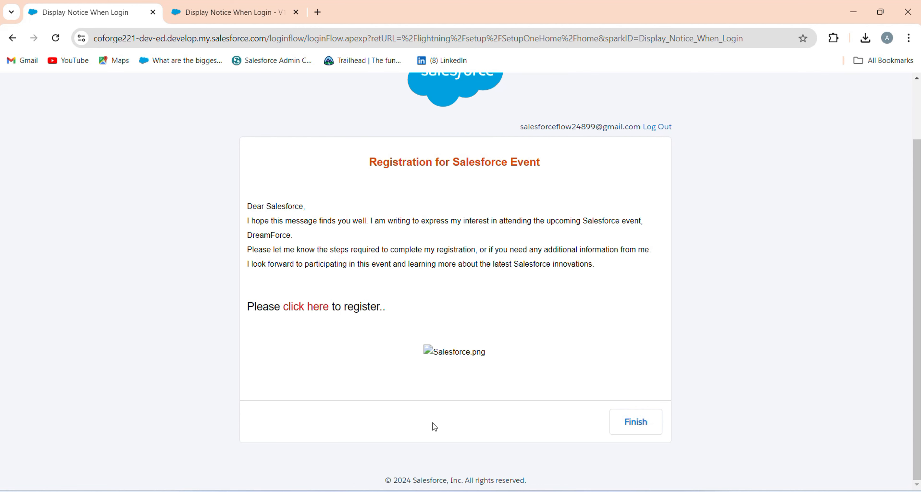
click(322, 307)
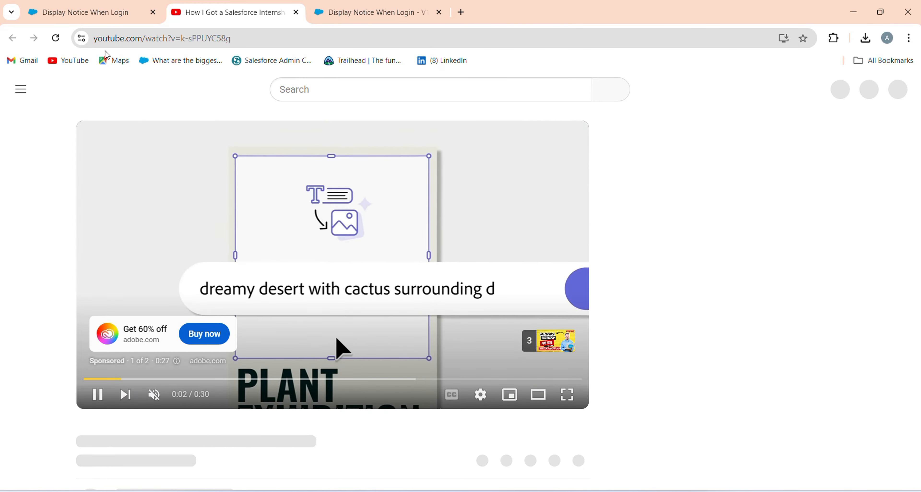
click(107, 6)
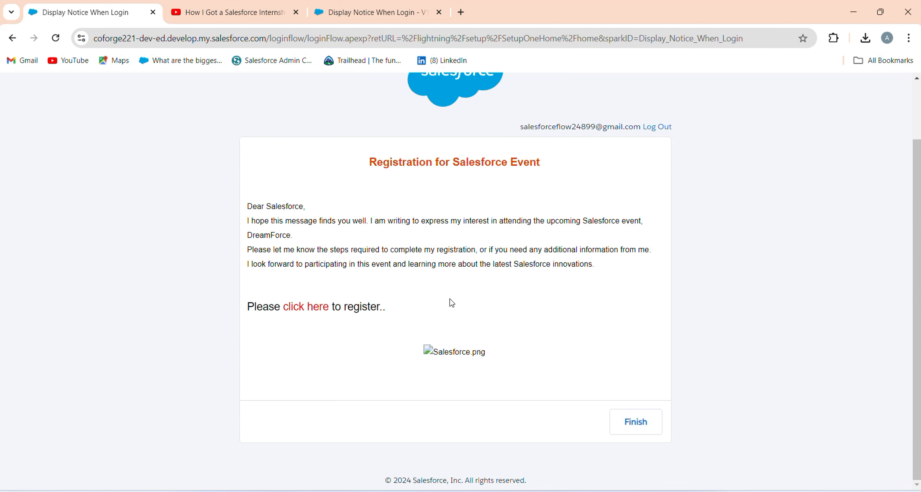
click(636, 432)
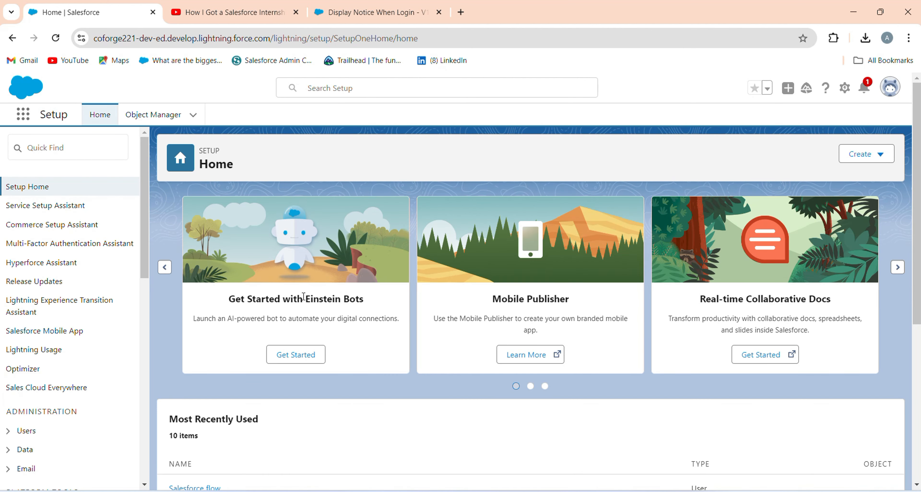
Return to the Display Notice When Login flow in Flow Builder and reload it.
click(339, 16)
scroll(413, 320, down, 3)
key(F5)
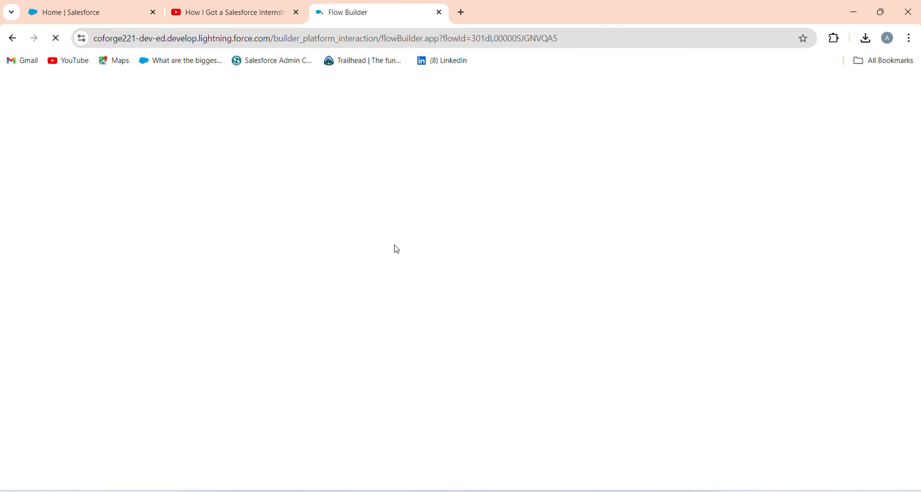